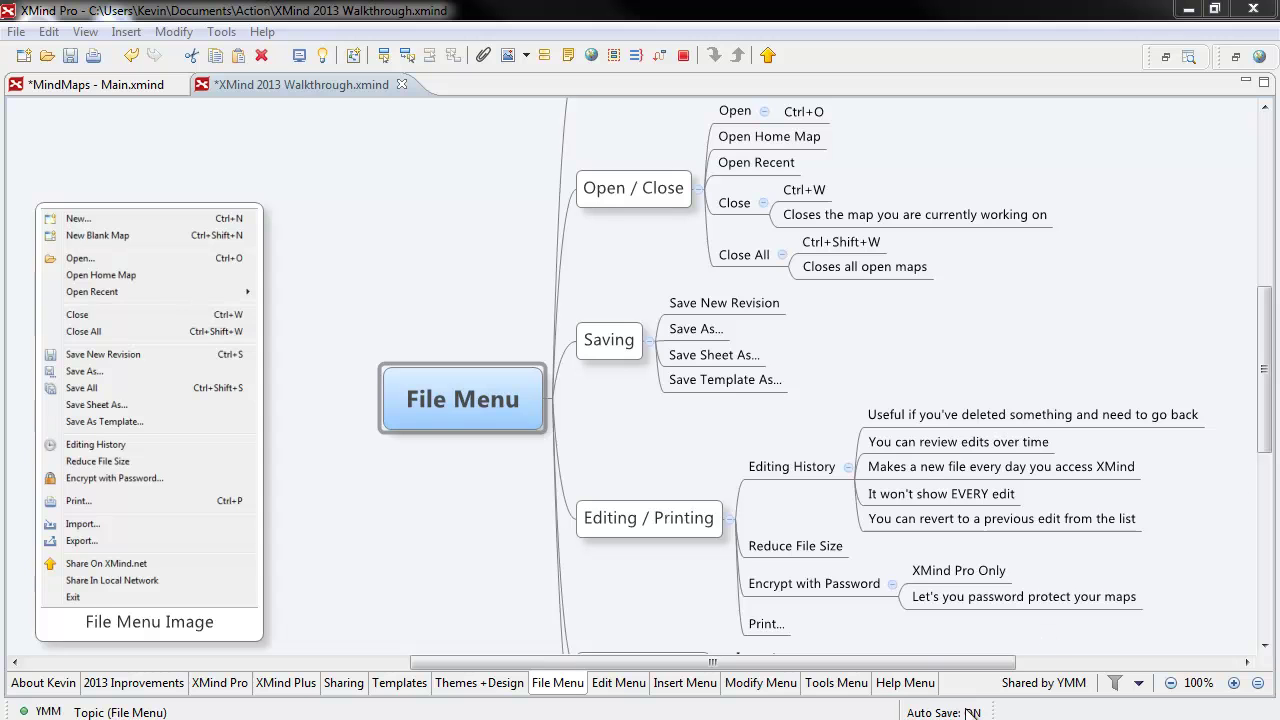
Open the template gallery for a new map from the File Menu sheet, look through the templates, and close it without creating a map
{"action": "left_click", "coordinate": [589, 442]}
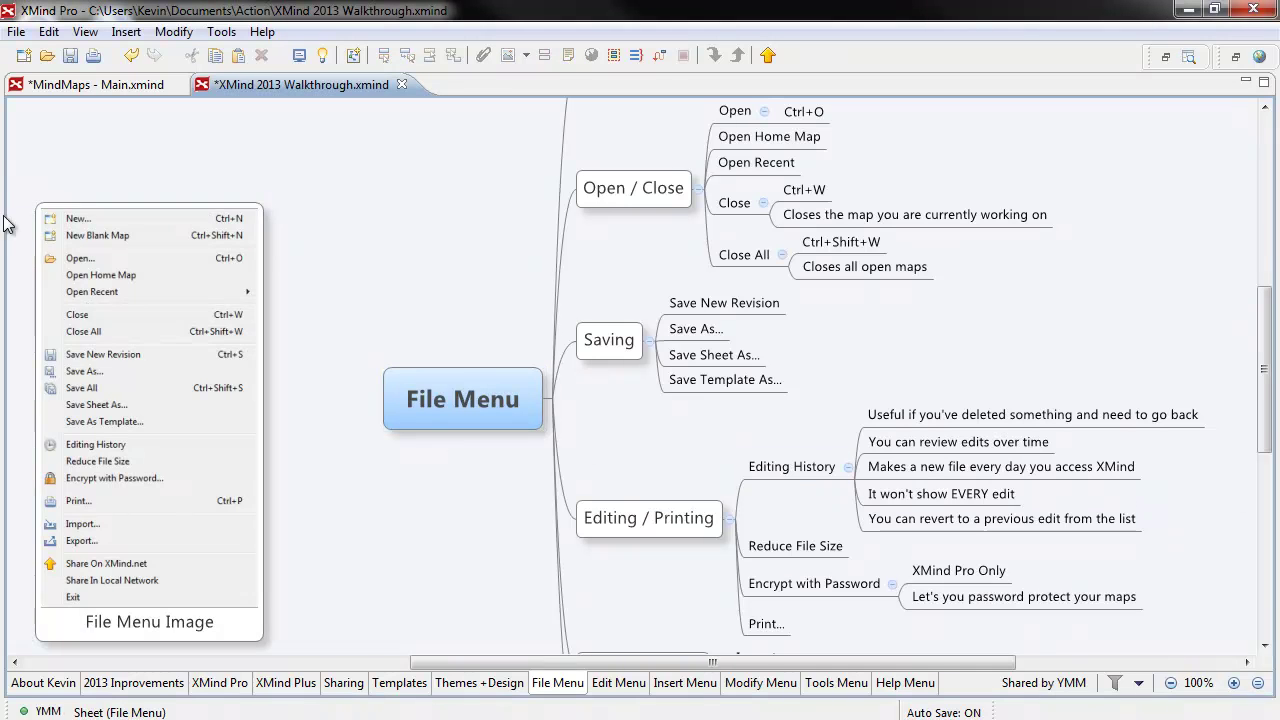
{"action": "scroll", "coordinate": [742, 385], "scroll_direction": "up", "scroll_amount": 2}
{"action": "scroll", "coordinate": [742, 385], "scroll_direction": "up", "scroll_amount": 2}
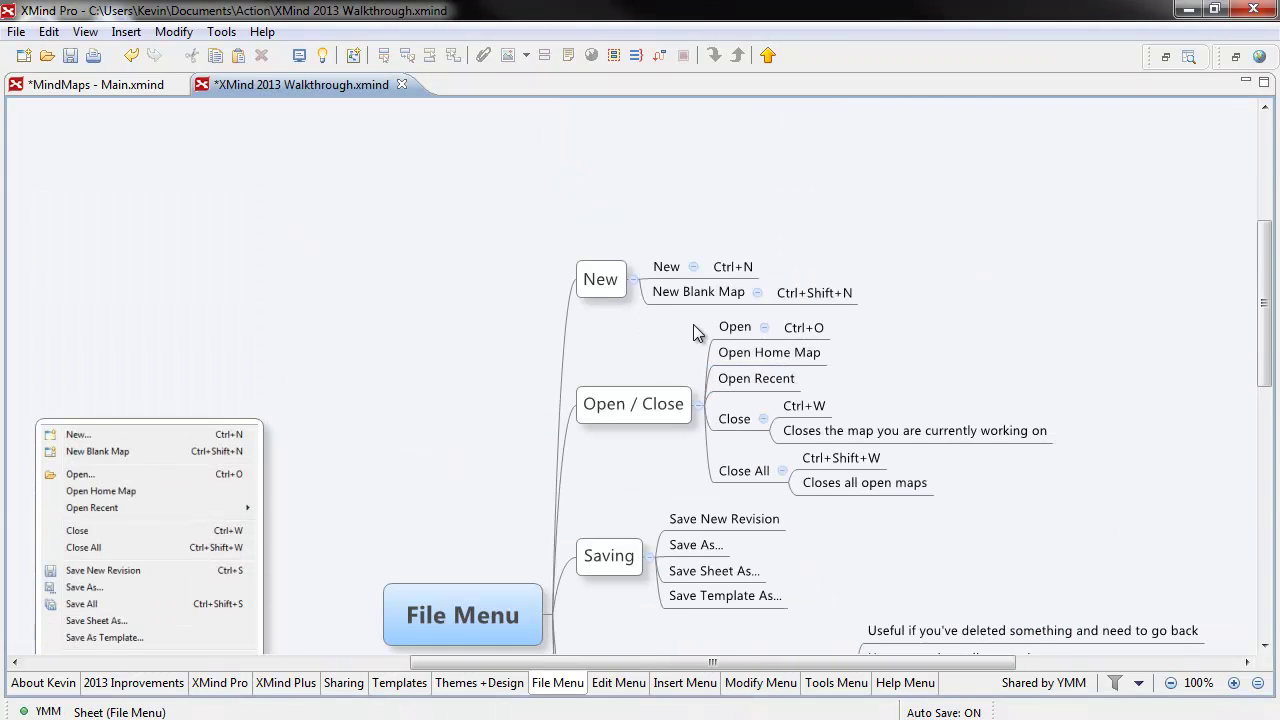
{"action": "scroll", "coordinate": [693, 324], "scroll_direction": "down", "scroll_amount": 2}
{"action": "left_click", "coordinate": [621, 173]}
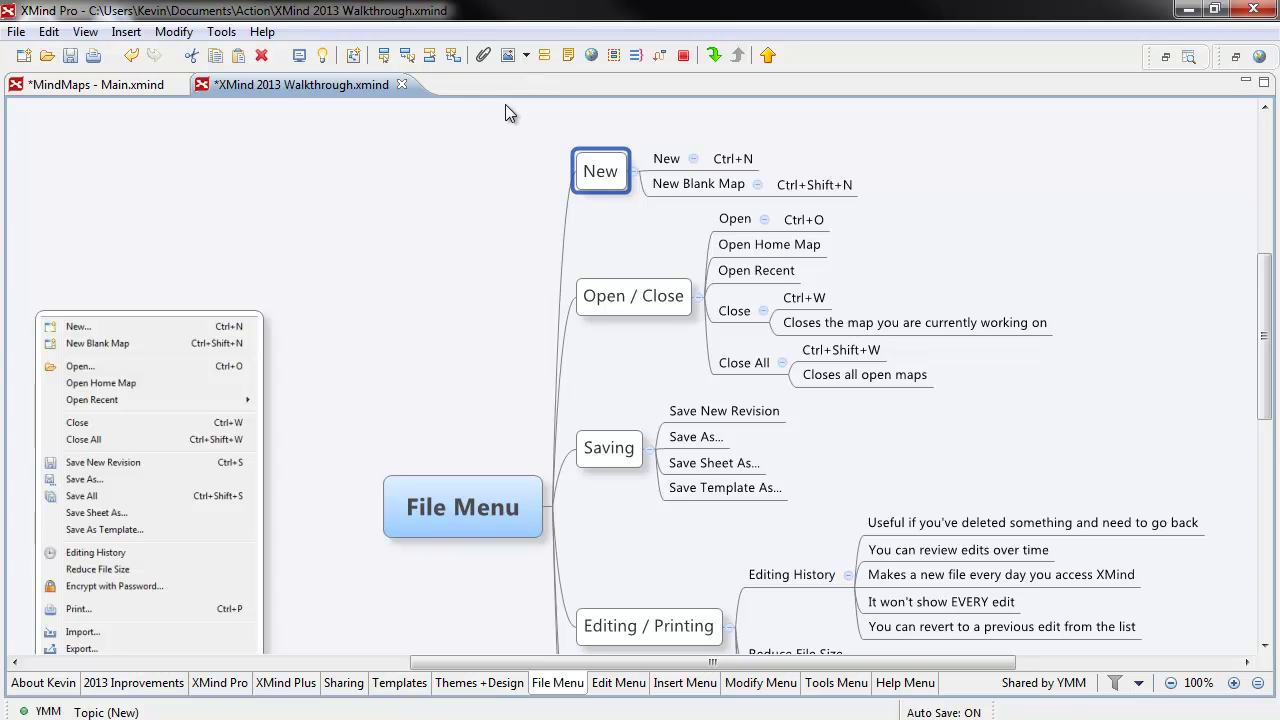
{"action": "left_click", "coordinate": [16, 31]}
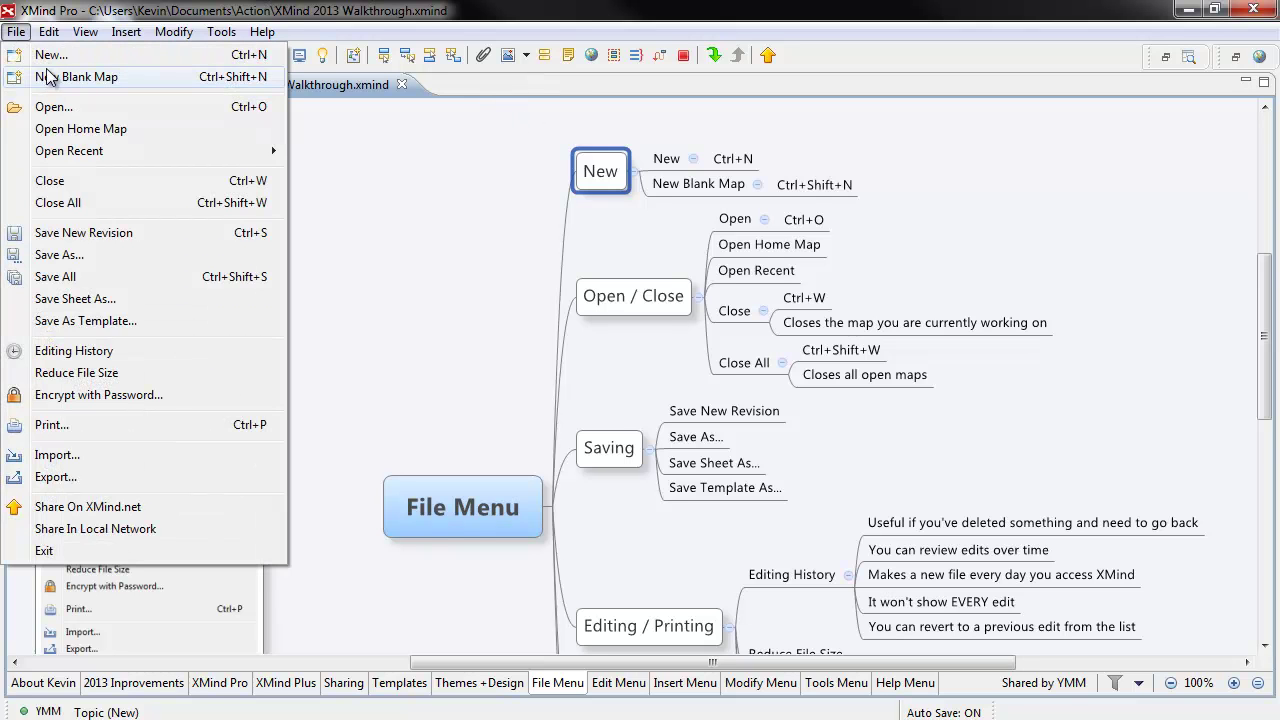
{"action": "left_click", "coordinate": [44, 58]}
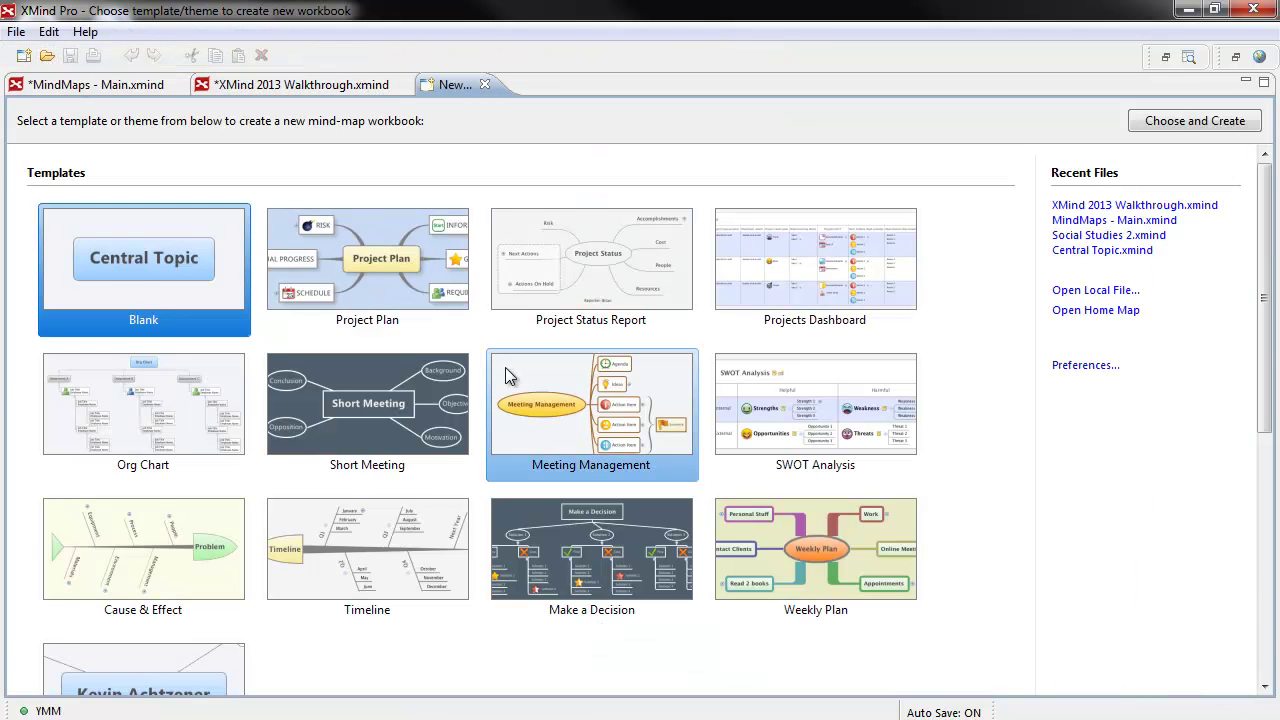
{"action": "scroll", "coordinate": [503, 368], "scroll_direction": "down", "scroll_amount": 1}
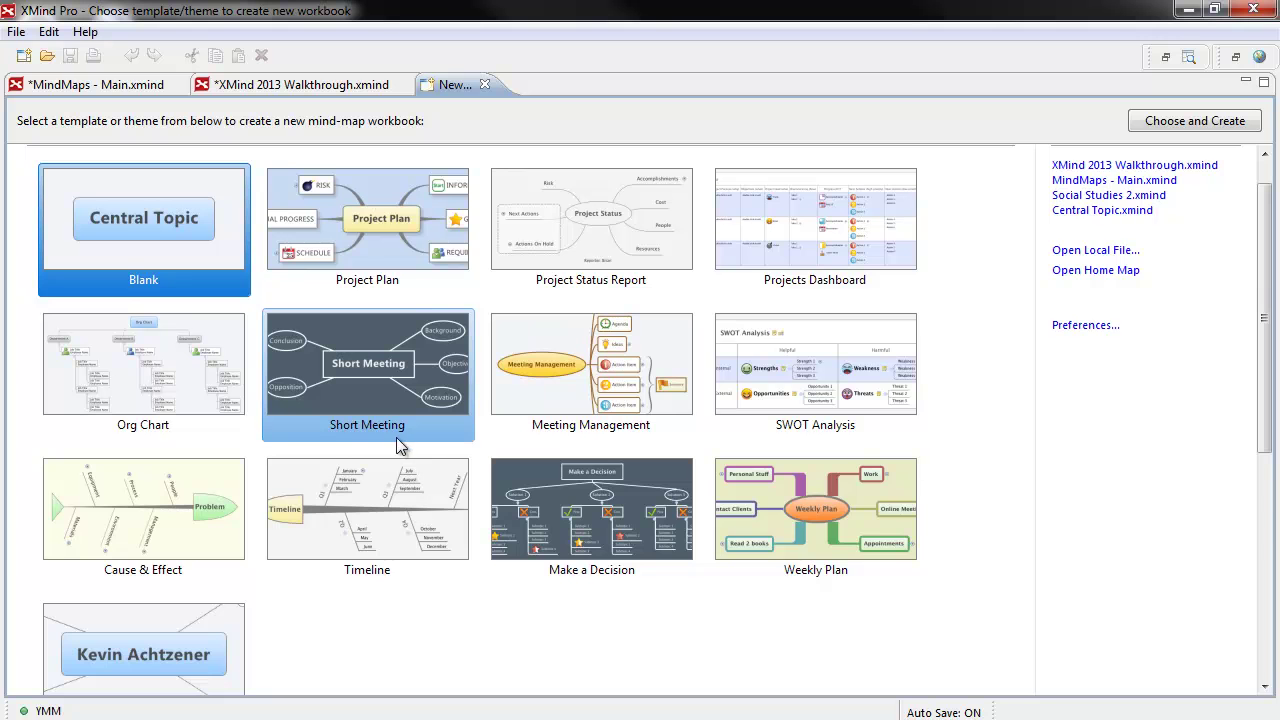
{"action": "scroll", "coordinate": [393, 430], "scroll_direction": "up", "scroll_amount": 1}
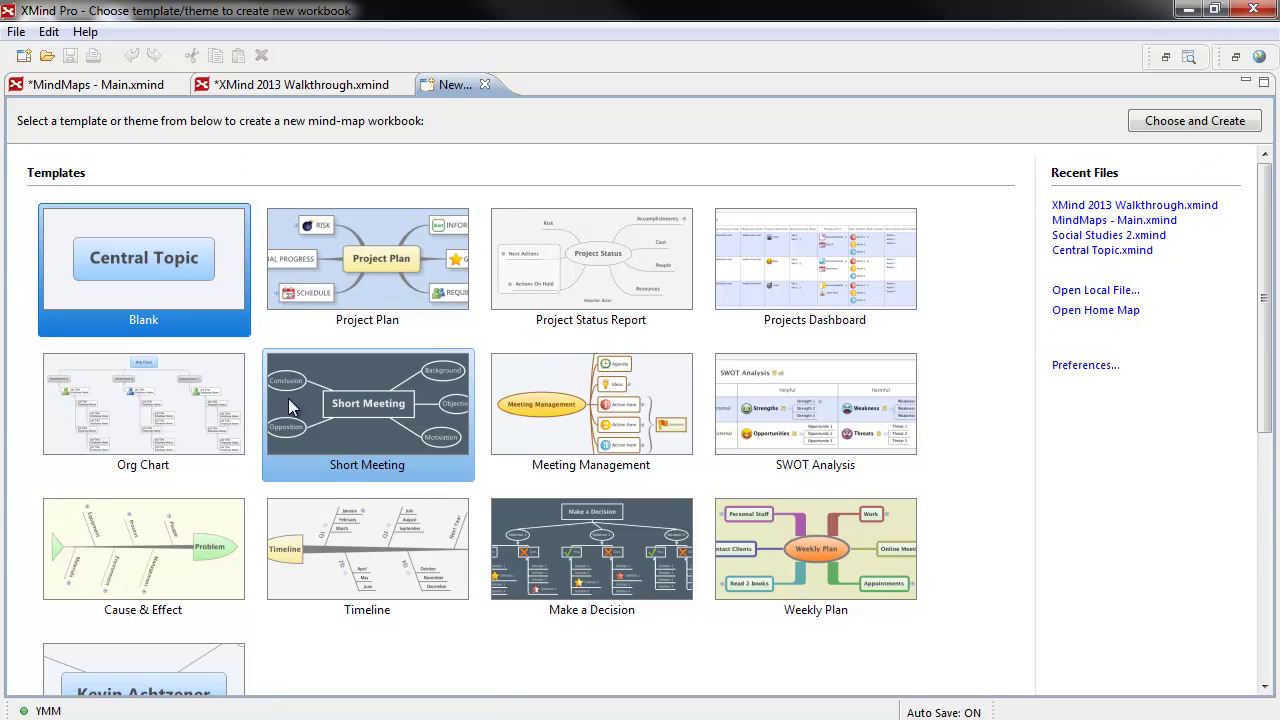
{"action": "left_click", "coordinate": [485, 85]}
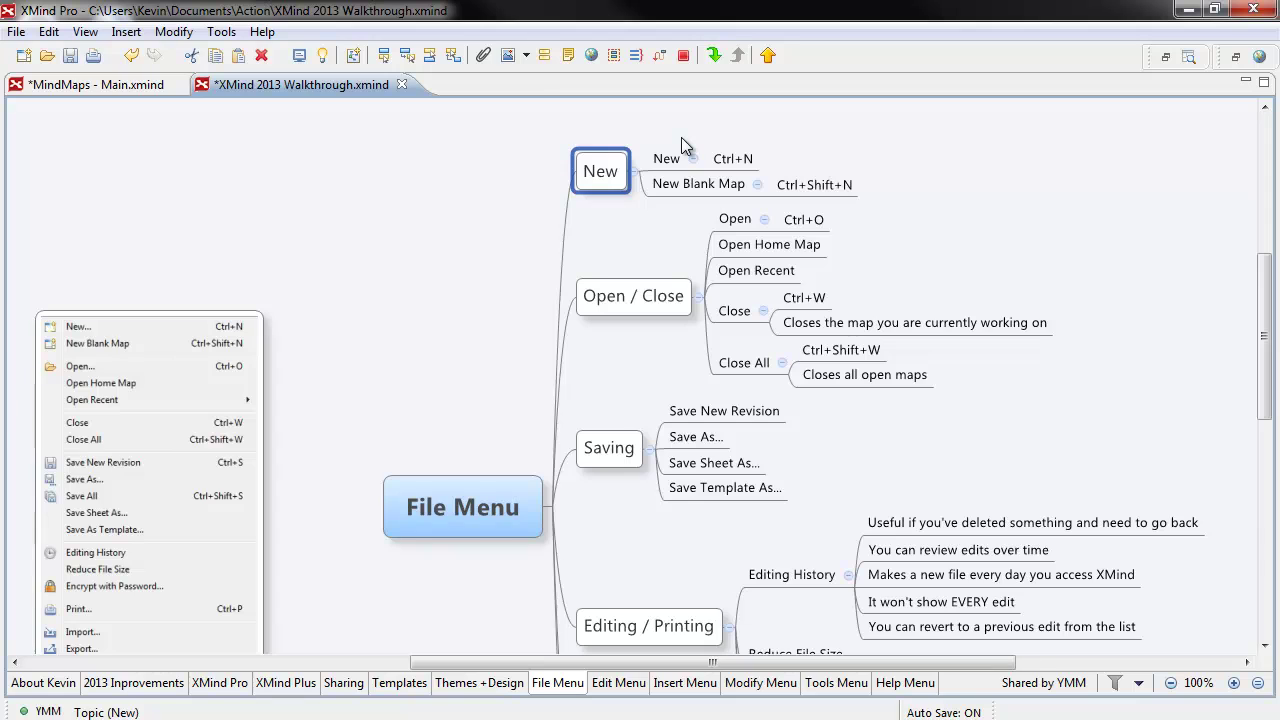
Create a new blank map and close it again, returning to the XMind 2013 Walkthrough map
{"action": "key", "text": "ctrl+shift+n"}
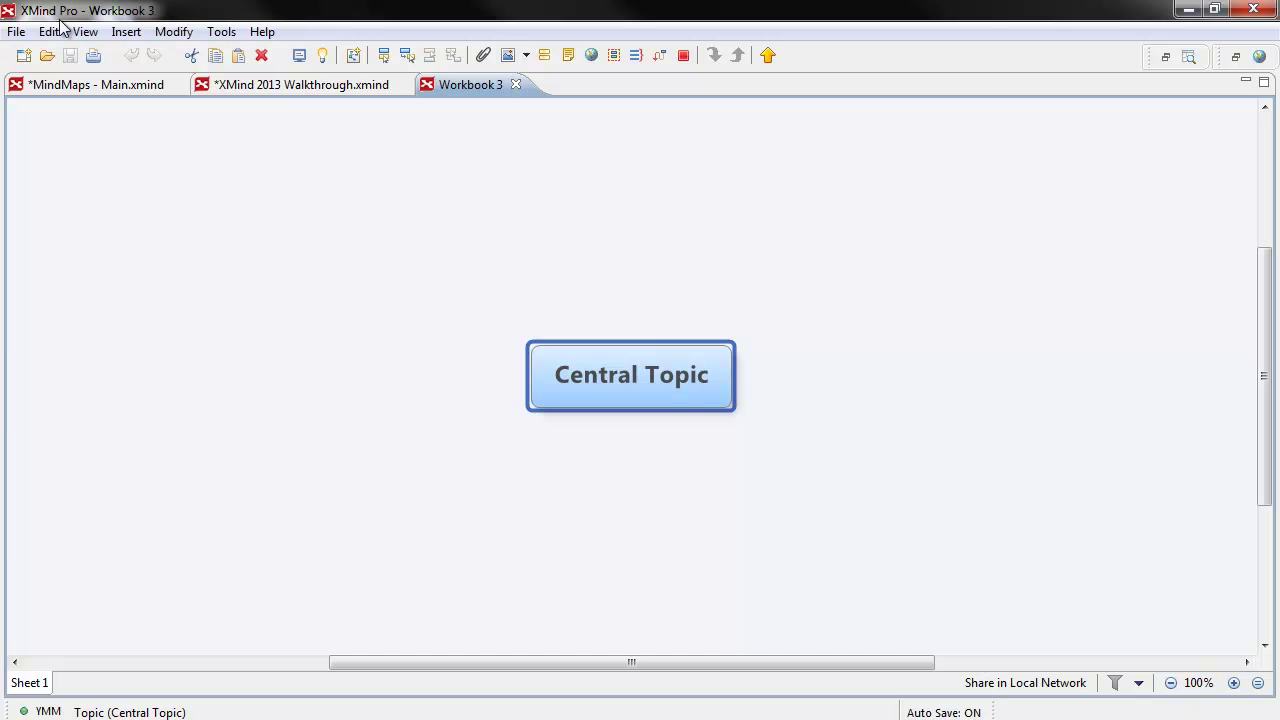
{"action": "left_click", "coordinate": [16, 31]}
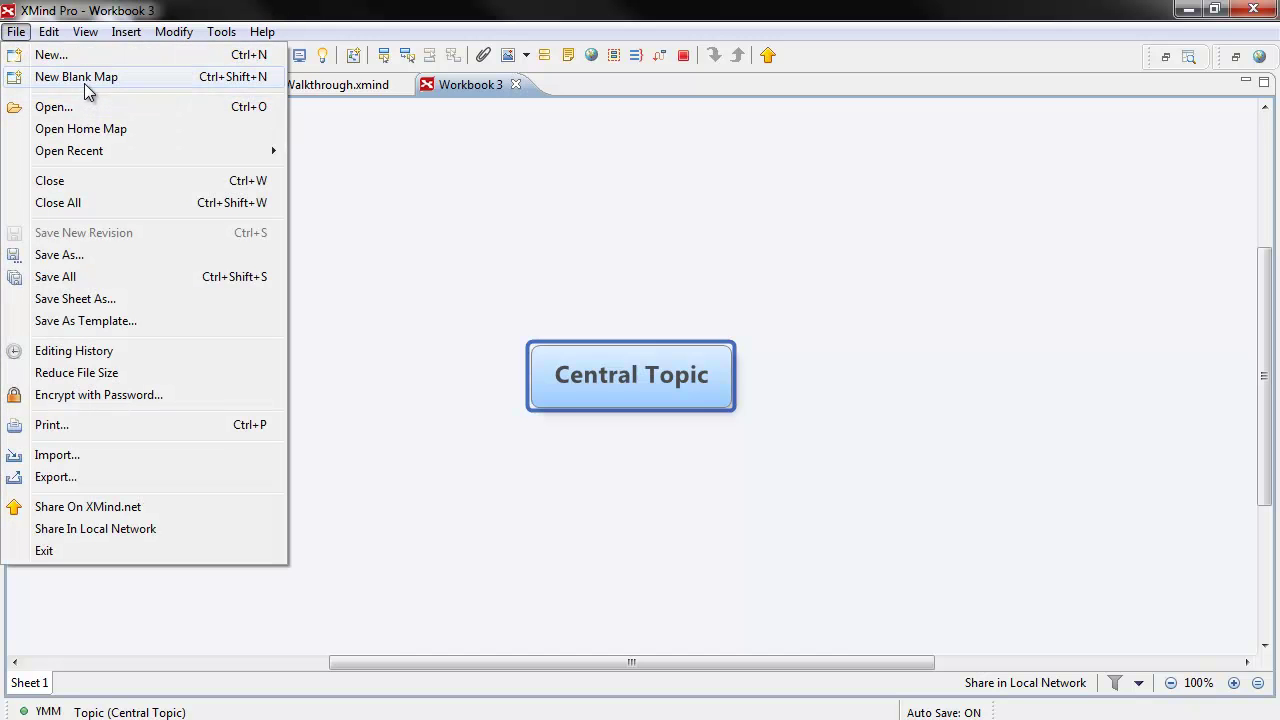
{"action": "left_click", "coordinate": [503, 190]}
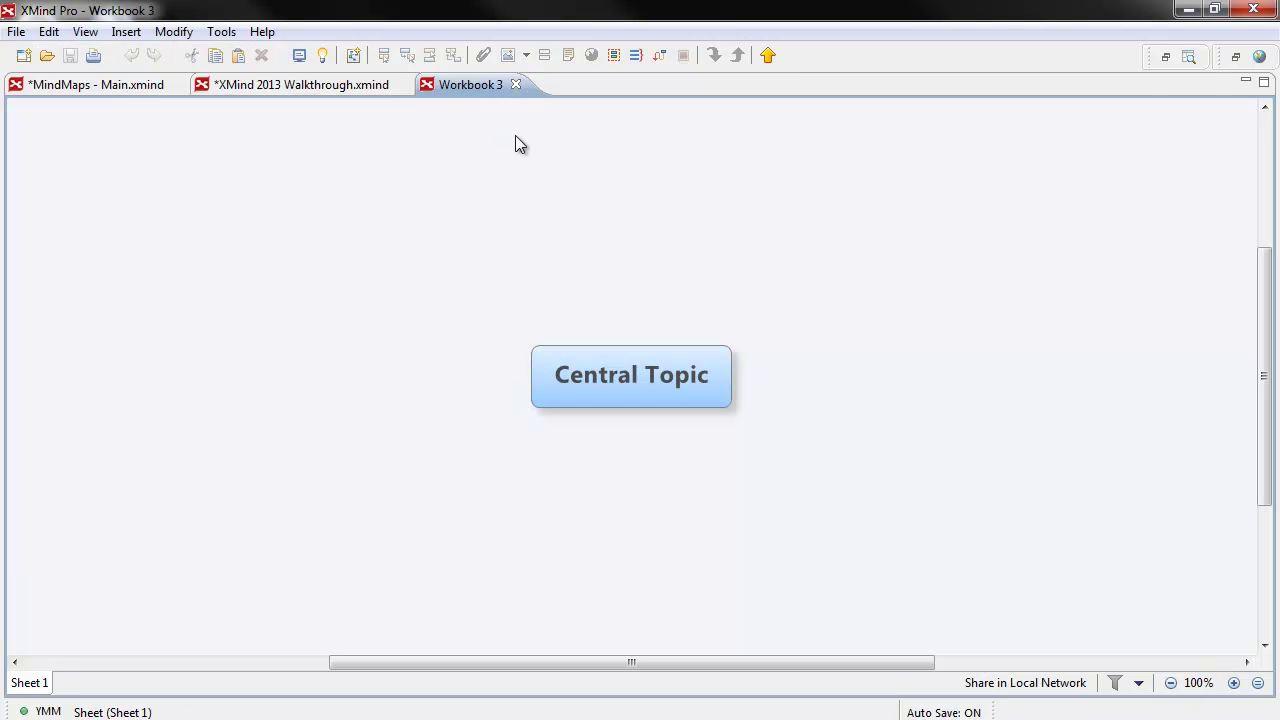
{"action": "left_click", "coordinate": [519, 89]}
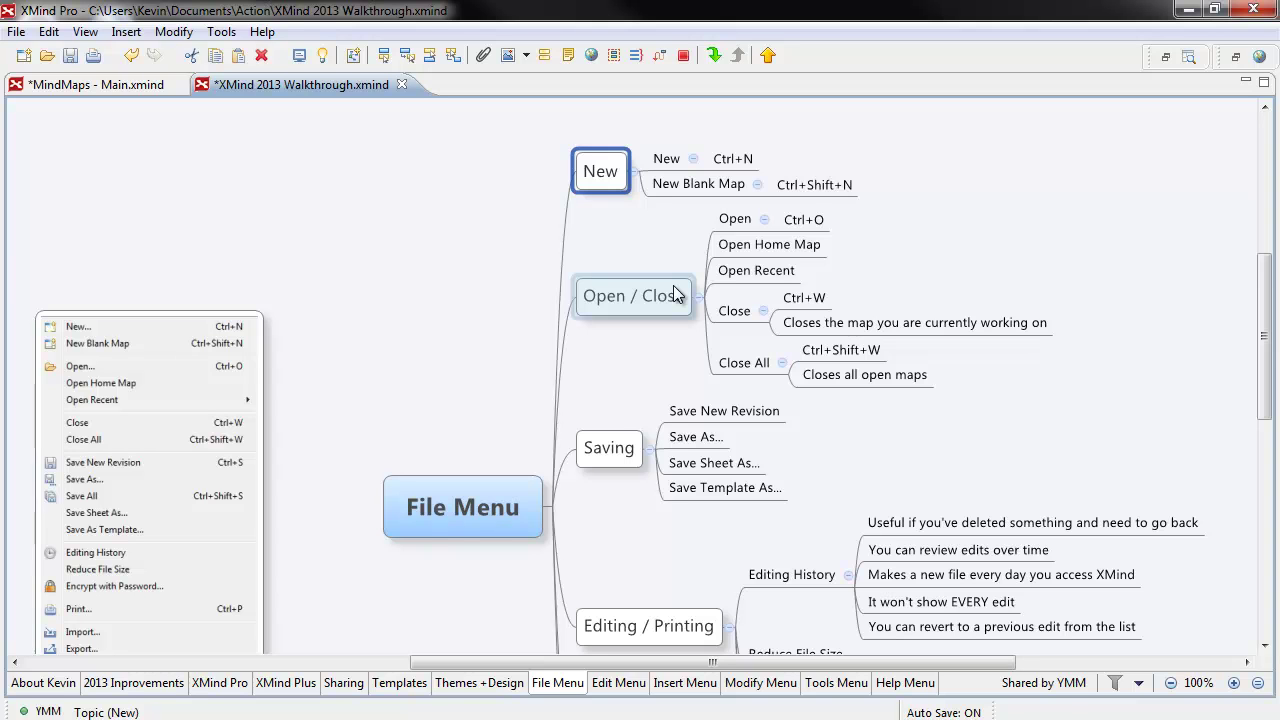
Switch between the open MindMaps - Main and XMind 2013 Walkthrough maps, reviewing the Close topic under Open / Close
{"action": "left_click", "coordinate": [100, 89]}
{"action": "left_click", "coordinate": [262, 84]}
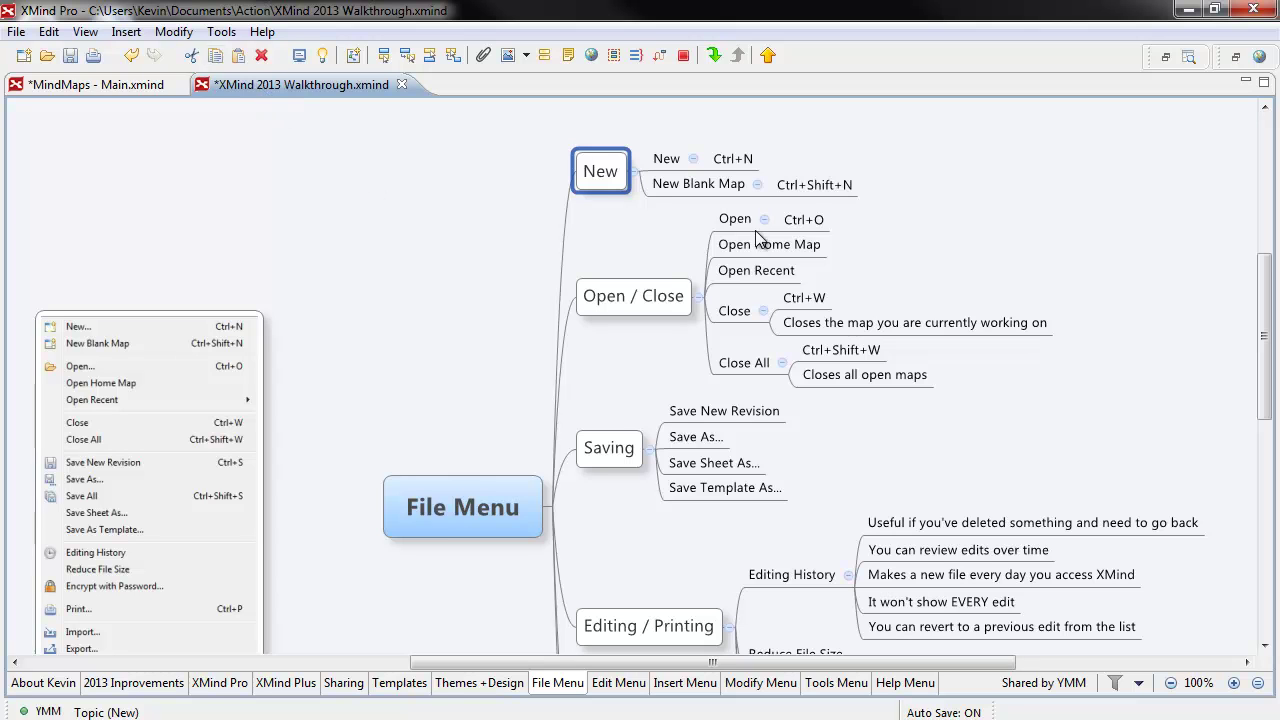
{"action": "left_click", "coordinate": [744, 313]}
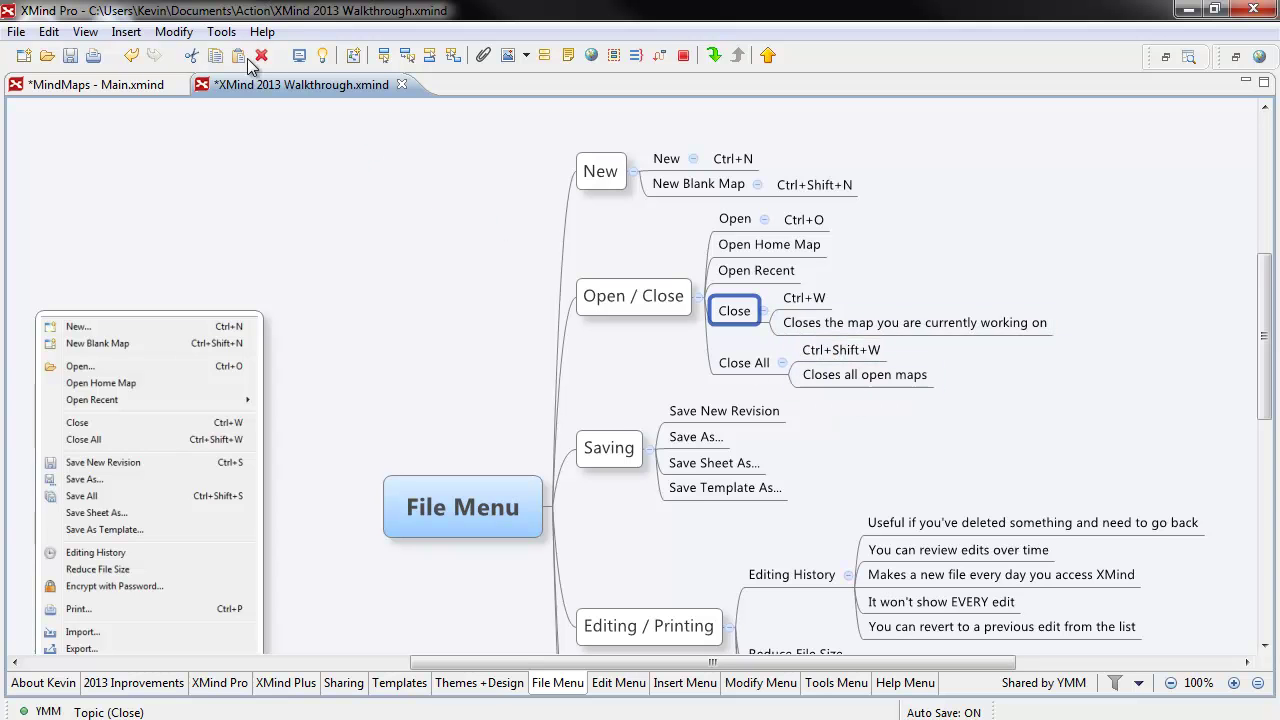
{"action": "left_click", "coordinate": [130, 86]}
{"action": "left_click", "coordinate": [306, 84]}
Select the Save New Revision topic under Saving and save a new revision of the XMind 2013 Walkthrough map
{"action": "left_click", "coordinate": [614, 448]}
{"action": "left_click", "coordinate": [686, 416]}
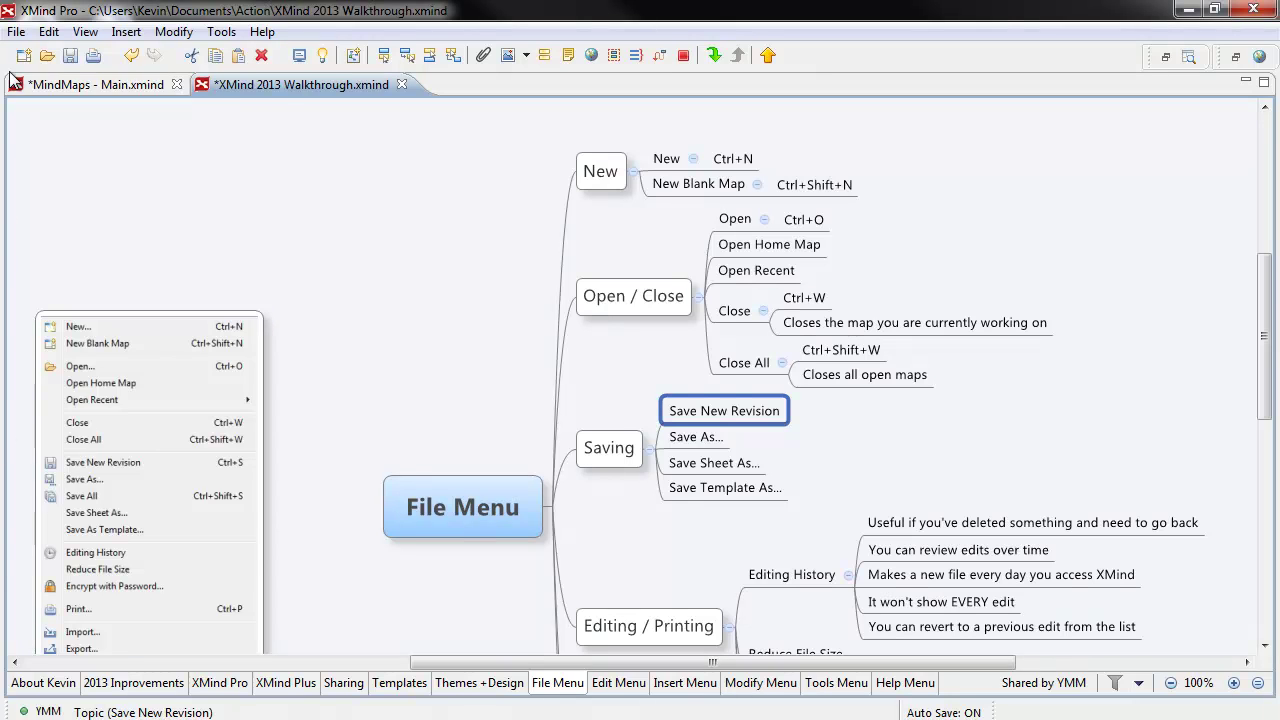
{"action": "left_click", "coordinate": [6, 34]}
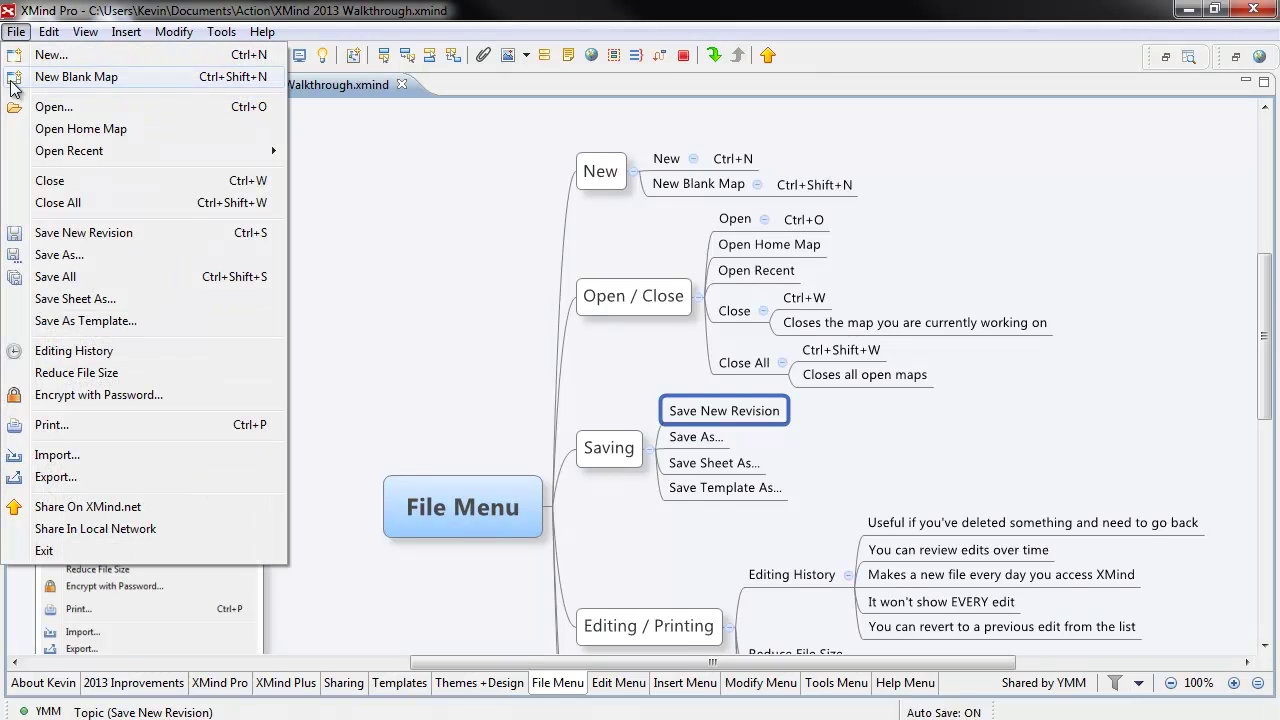
{"action": "left_click", "coordinate": [33, 237]}
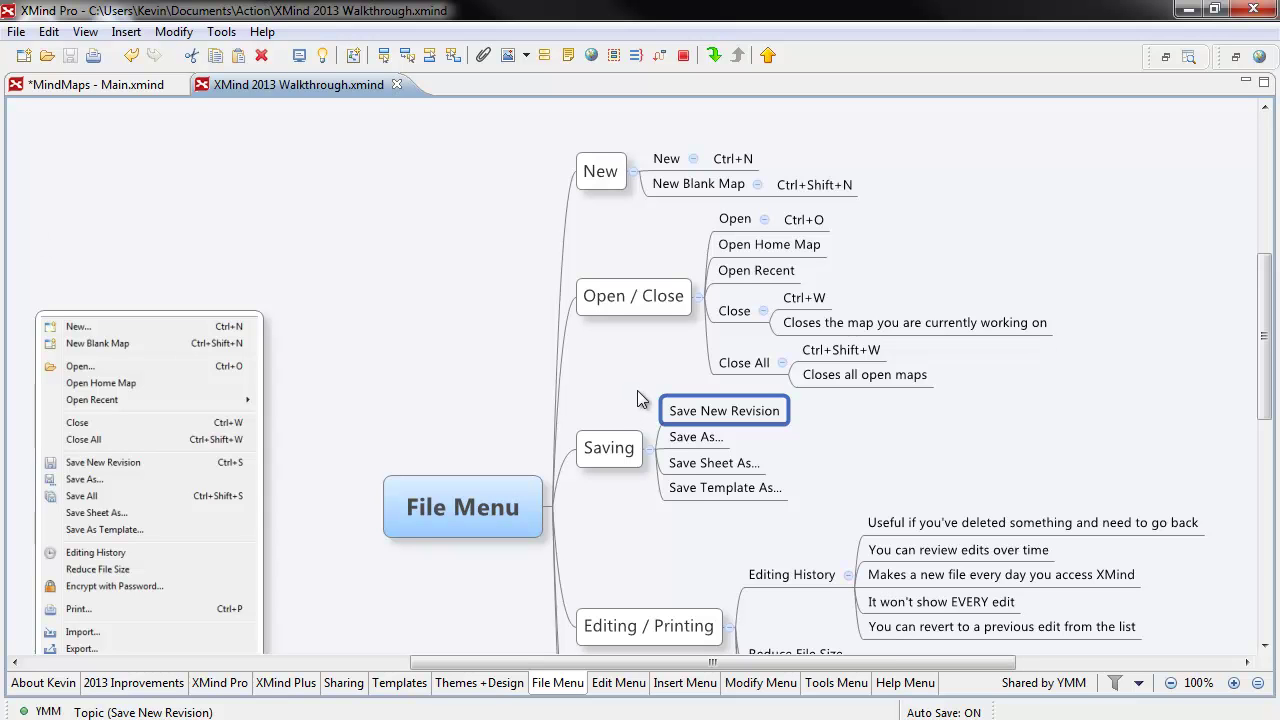
Start Save Sheet As for the File Menu sheet and cancel the file save, leaving the sheet open as a separate workbook
{"action": "left_click", "coordinate": [700, 452]}
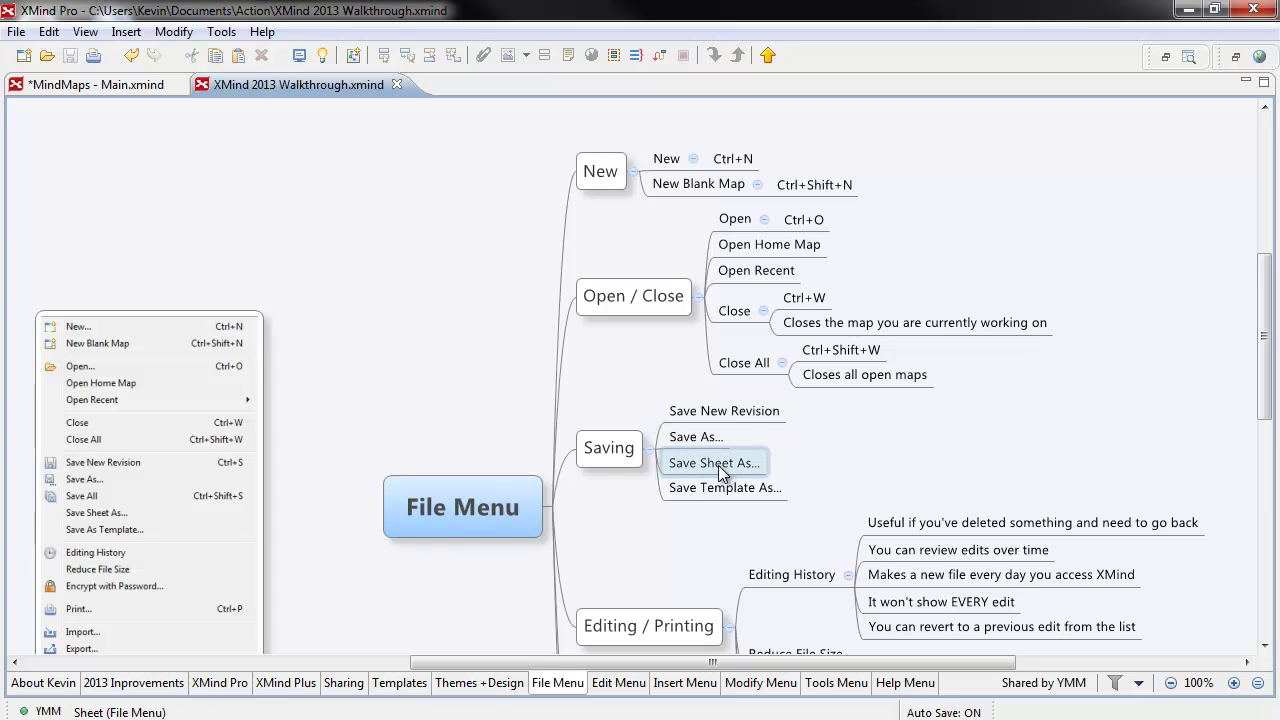
{"action": "left_click", "coordinate": [722, 472]}
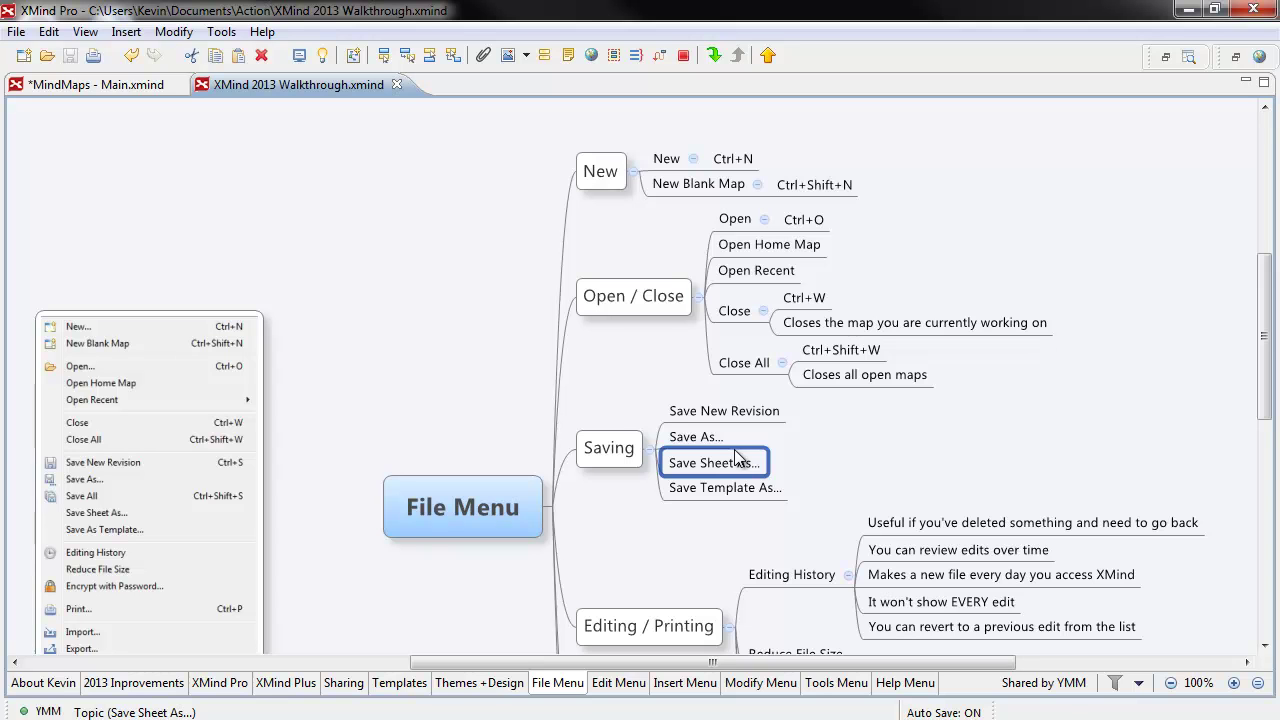
{"action": "left_click", "coordinate": [17, 32]}
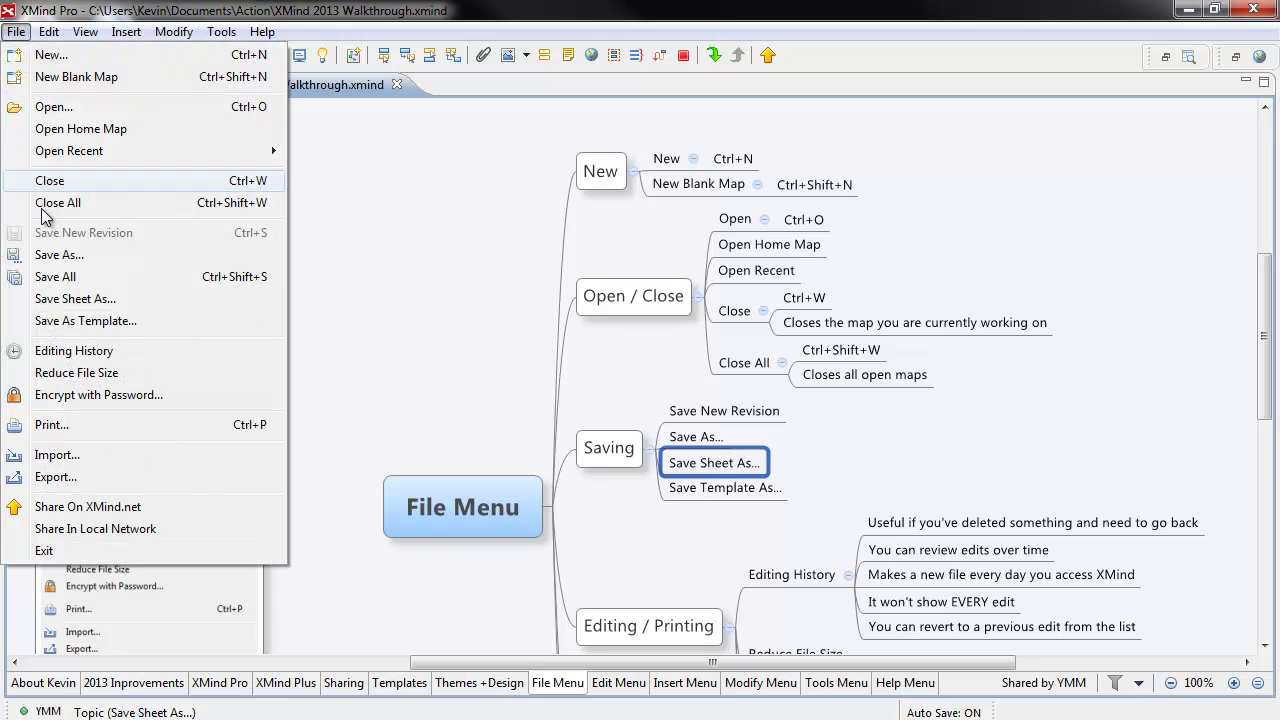
{"action": "left_click", "coordinate": [88, 303]}
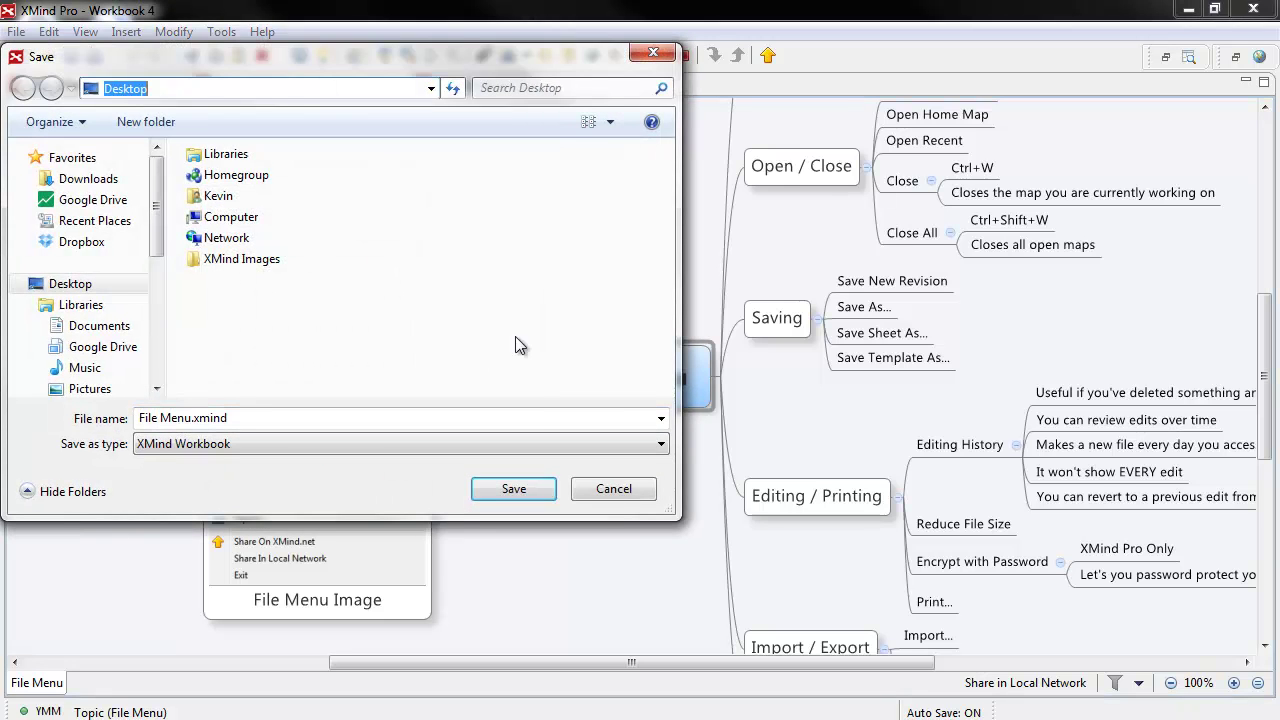
{"action": "left_click", "coordinate": [614, 489]}
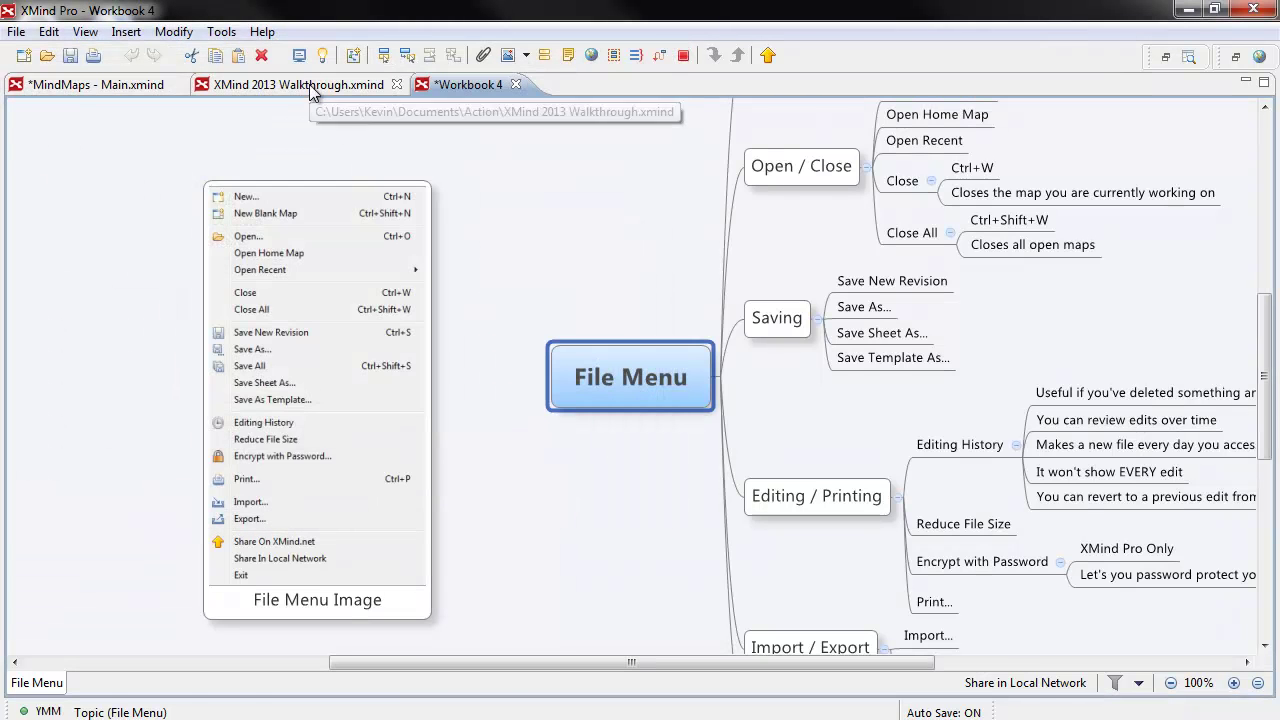
Compare the File Menu sheet in the XMind 2013 Walkthrough map with its copy in Workbook 4
{"action": "left_click", "coordinate": [309, 84]}
{"action": "left_click", "coordinate": [556, 688]}
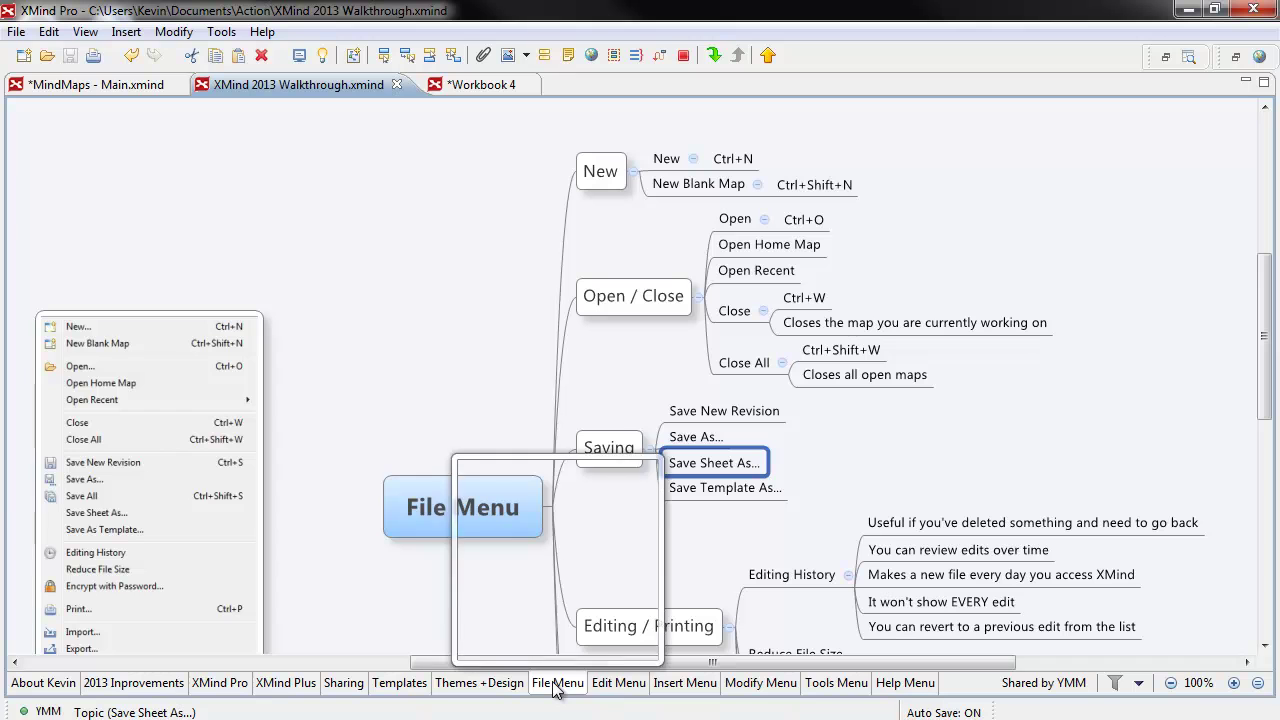
{"action": "left_click", "coordinate": [492, 88]}
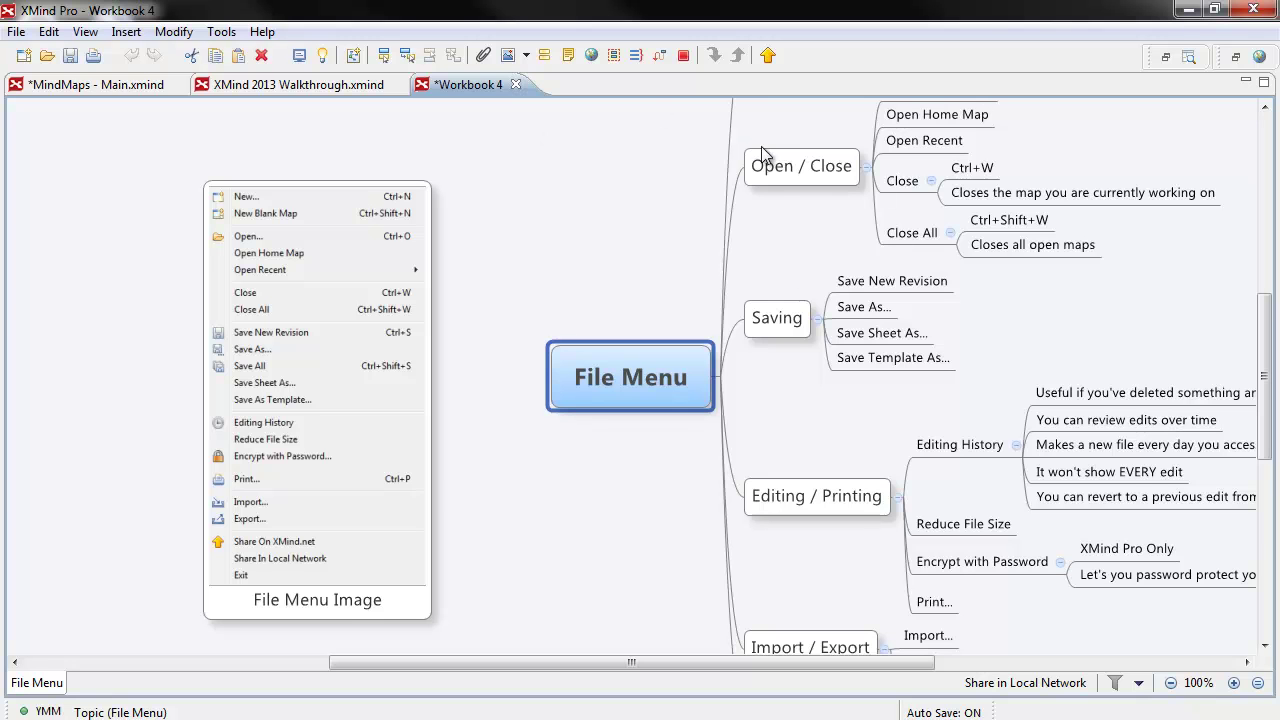
Review the Save Template As and Editing History topics in Workbook 4, and close that workbook without saving its changes
{"action": "left_click", "coordinate": [855, 362]}
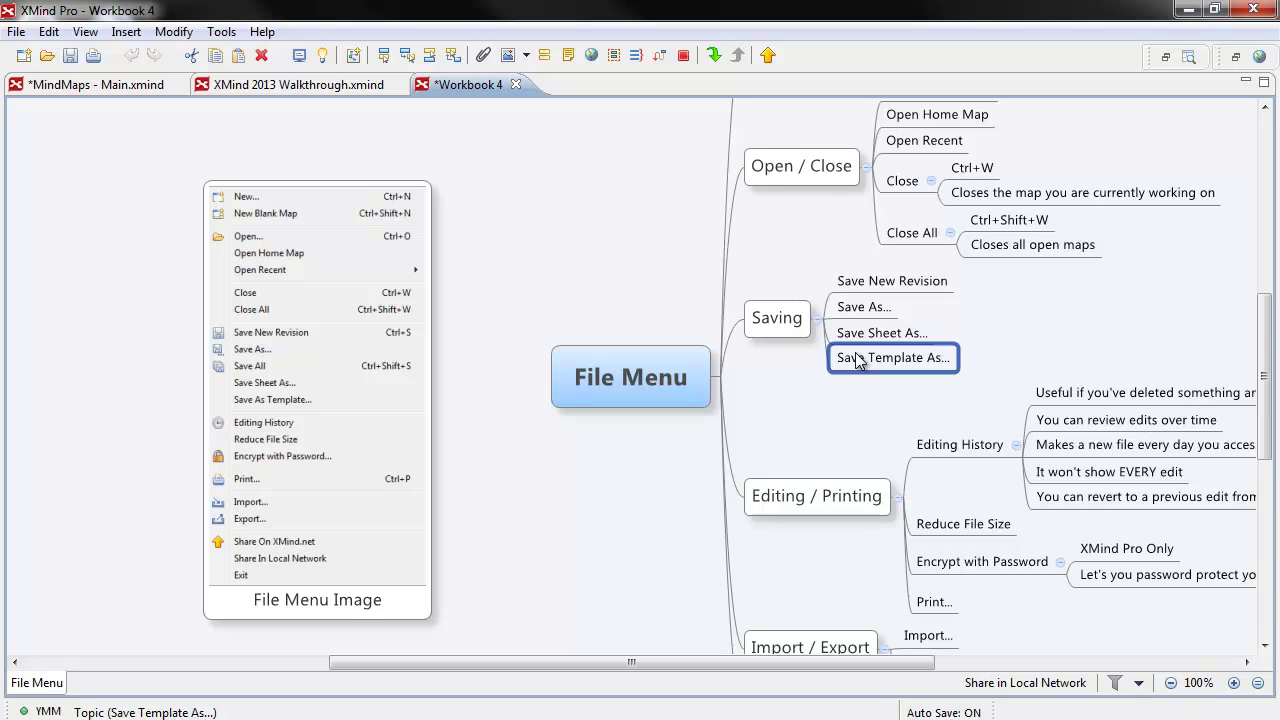
{"action": "scroll", "coordinate": [583, 390], "scroll_direction": "down", "scroll_amount": 4}
{"action": "scroll", "coordinate": [583, 390], "scroll_direction": "right", "scroll_amount": 5}
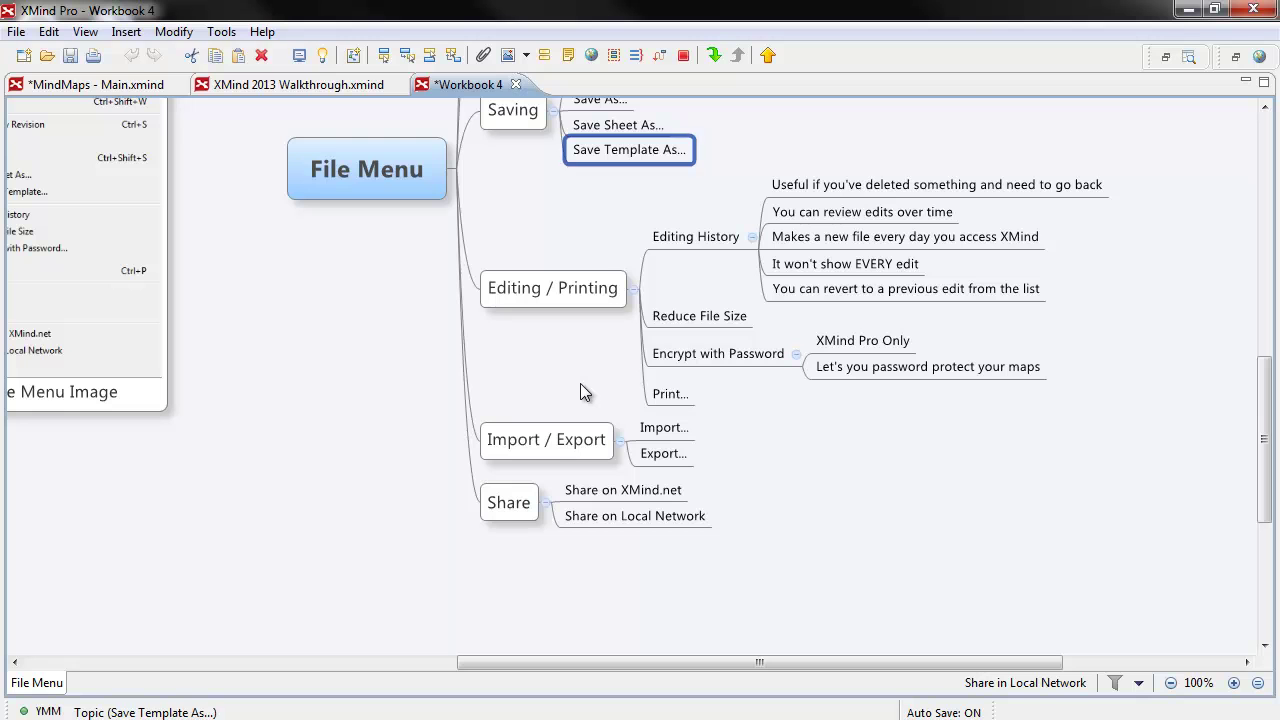
{"action": "left_click", "coordinate": [695, 250]}
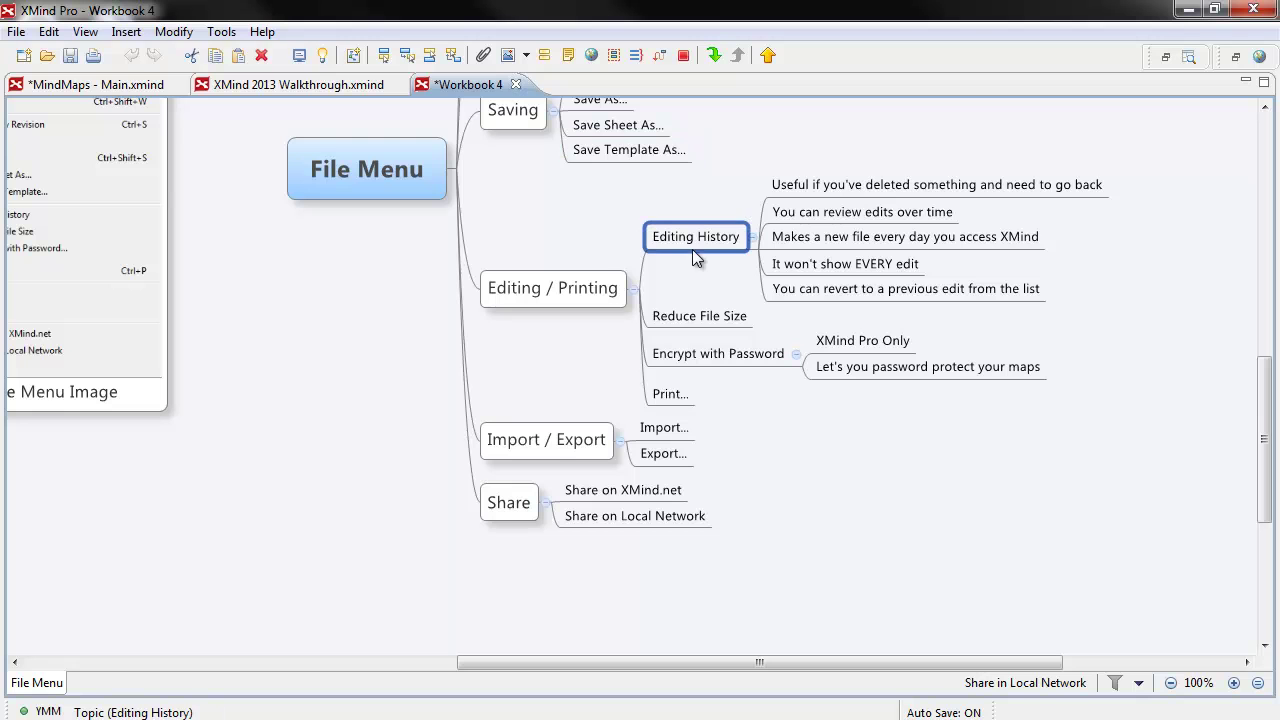
{"action": "left_click", "coordinate": [515, 86]}
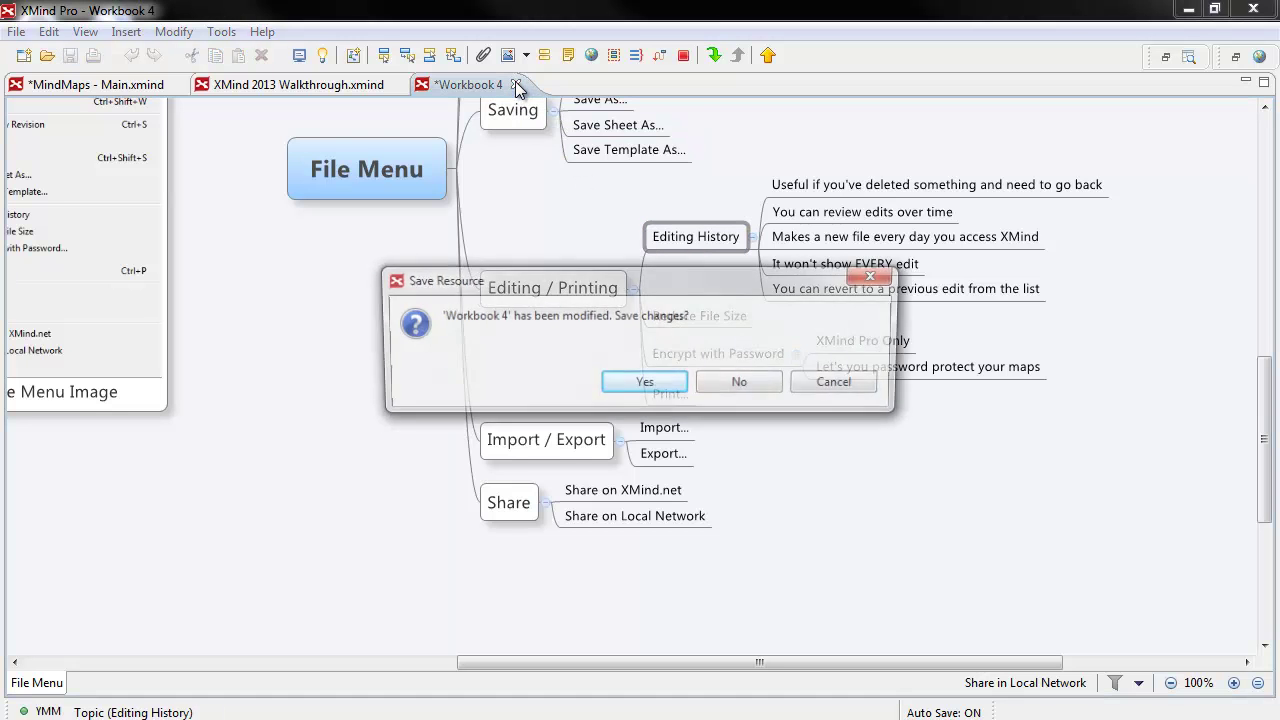
{"action": "left_click", "coordinate": [740, 381]}
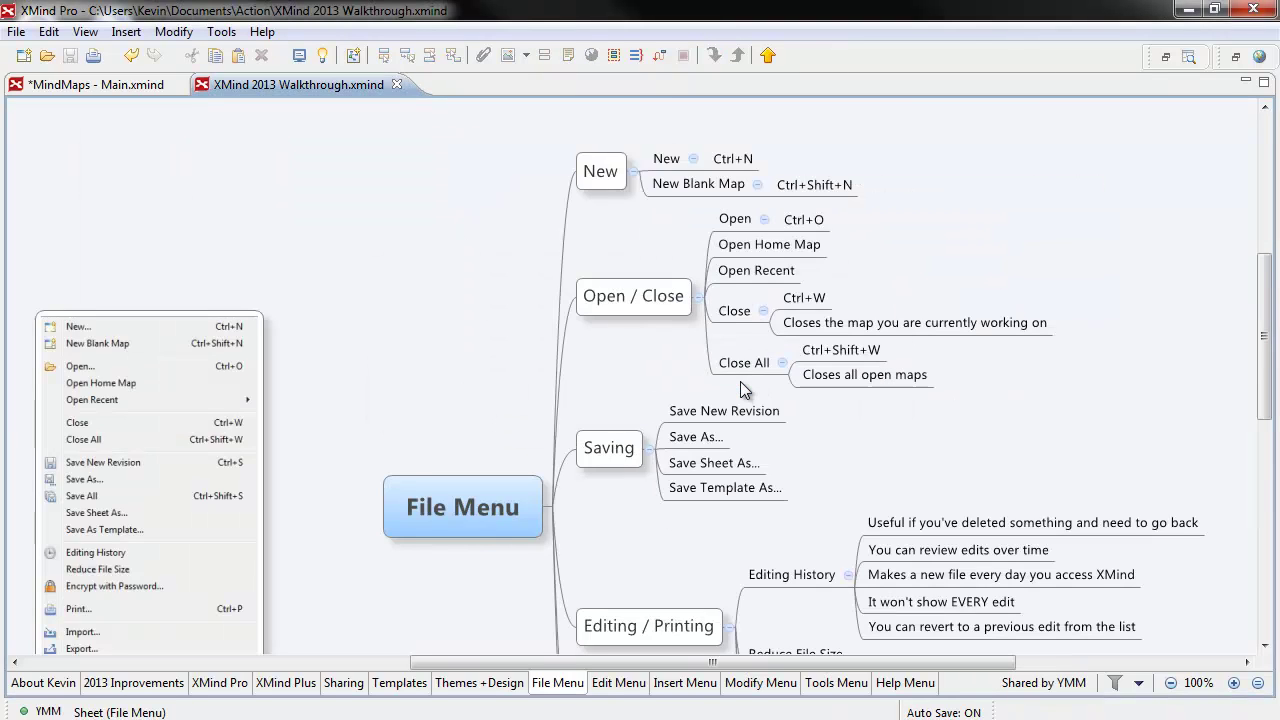
Open the editing history of the File Menu sheet, look through revisions 3, 4 and 5, and close the history
{"action": "scroll", "coordinate": [735, 384], "scroll_direction": "down", "scroll_amount": 5}
{"action": "left_click", "coordinate": [794, 252]}
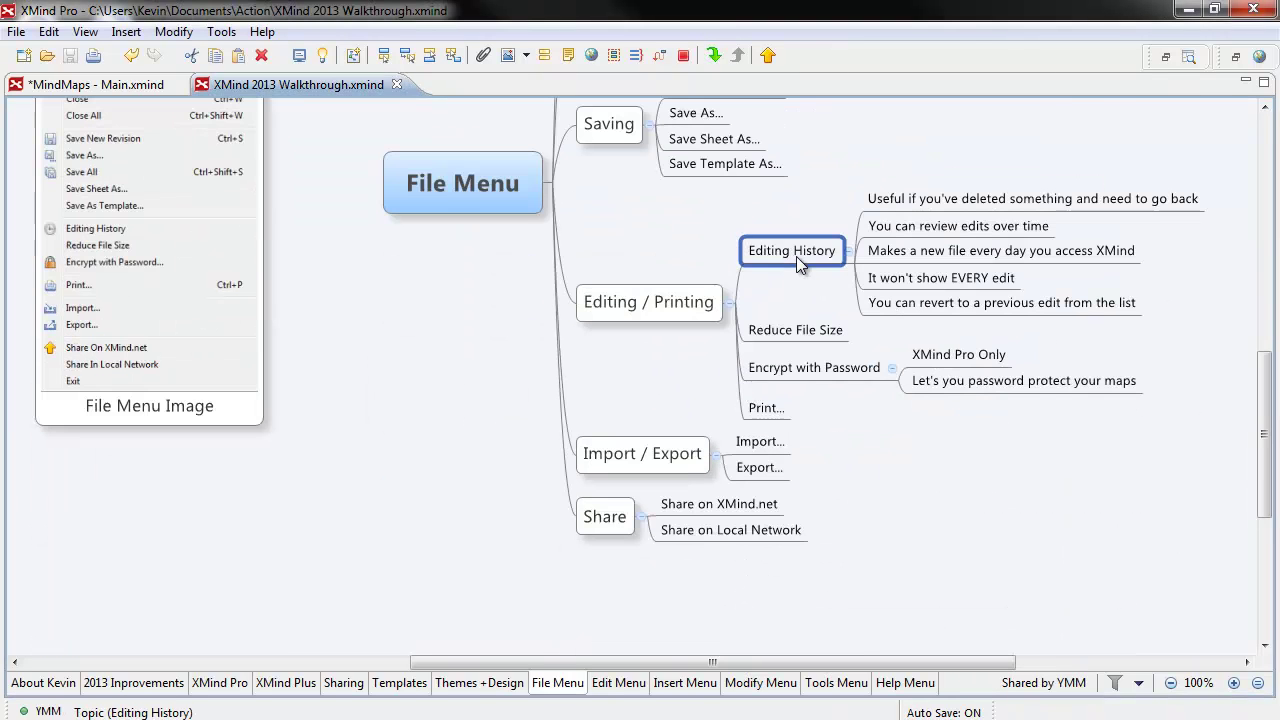
{"action": "left_click", "coordinate": [16, 31]}
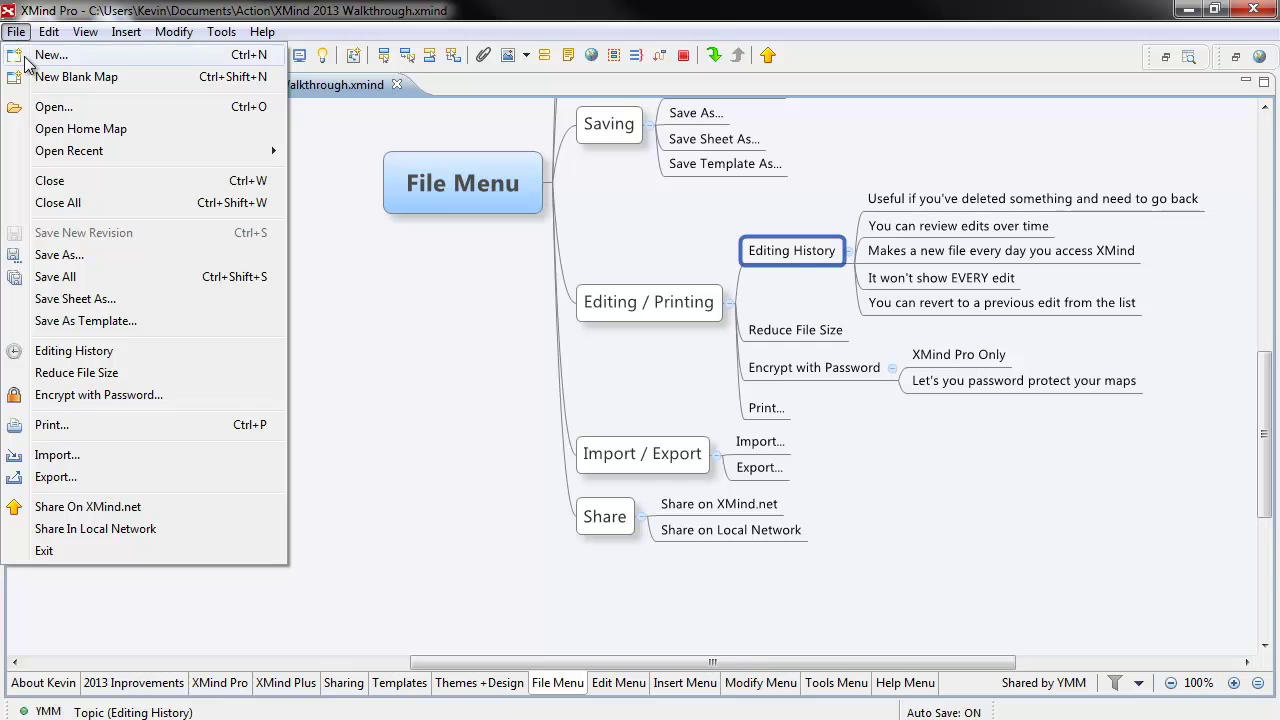
{"action": "left_click", "coordinate": [84, 352]}
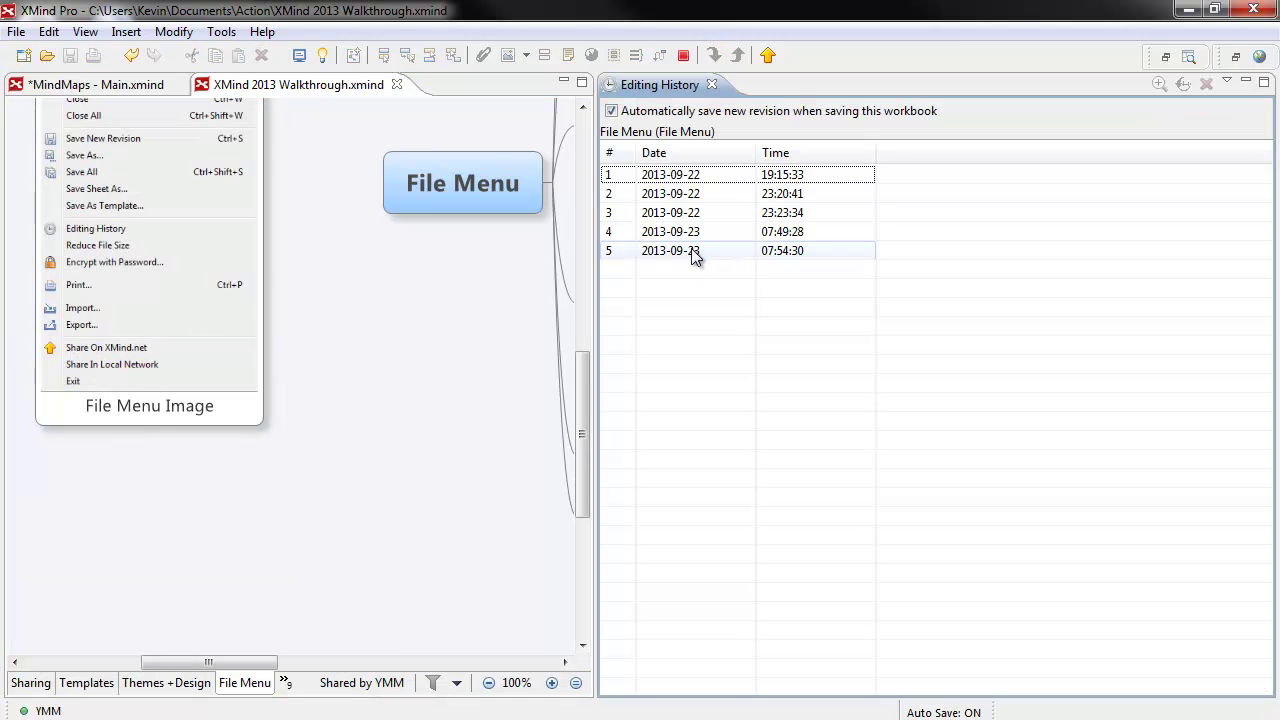
{"action": "left_click", "coordinate": [691, 250]}
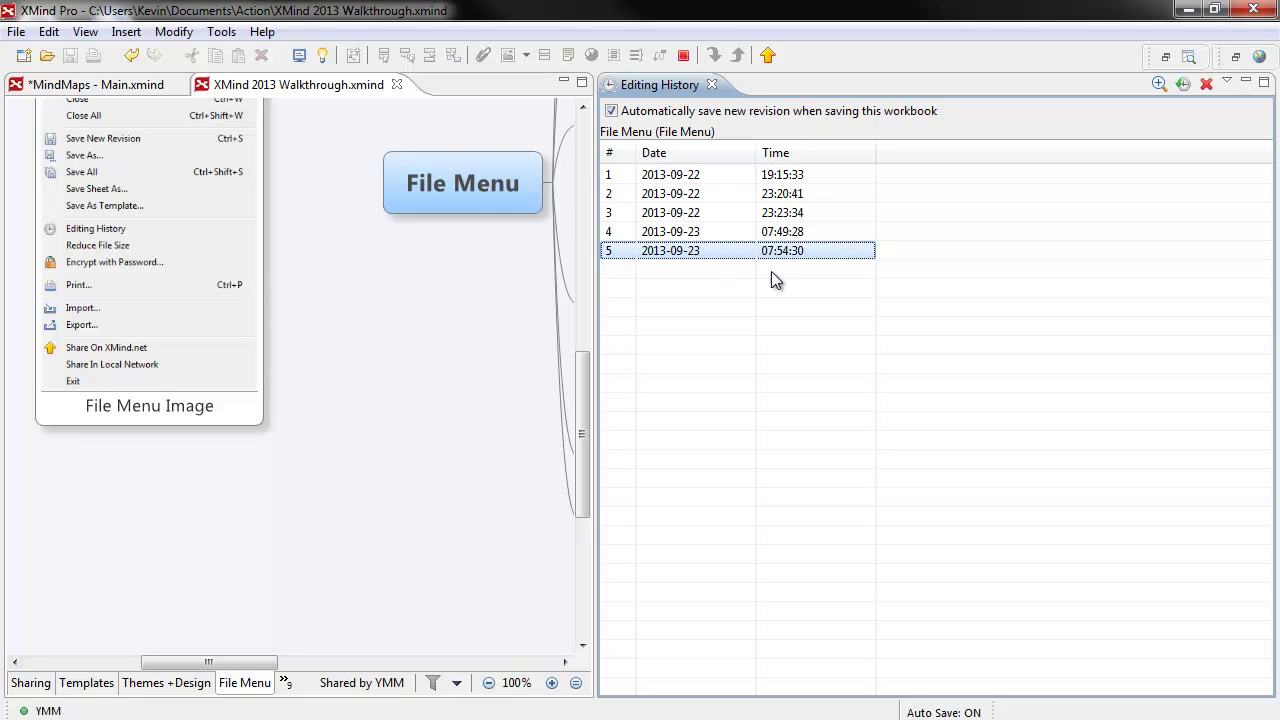
{"action": "left_click", "coordinate": [700, 231]}
{"action": "left_click", "coordinate": [700, 213]}
{"action": "left_click", "coordinate": [697, 251]}
{"action": "left_click", "coordinate": [712, 85]}
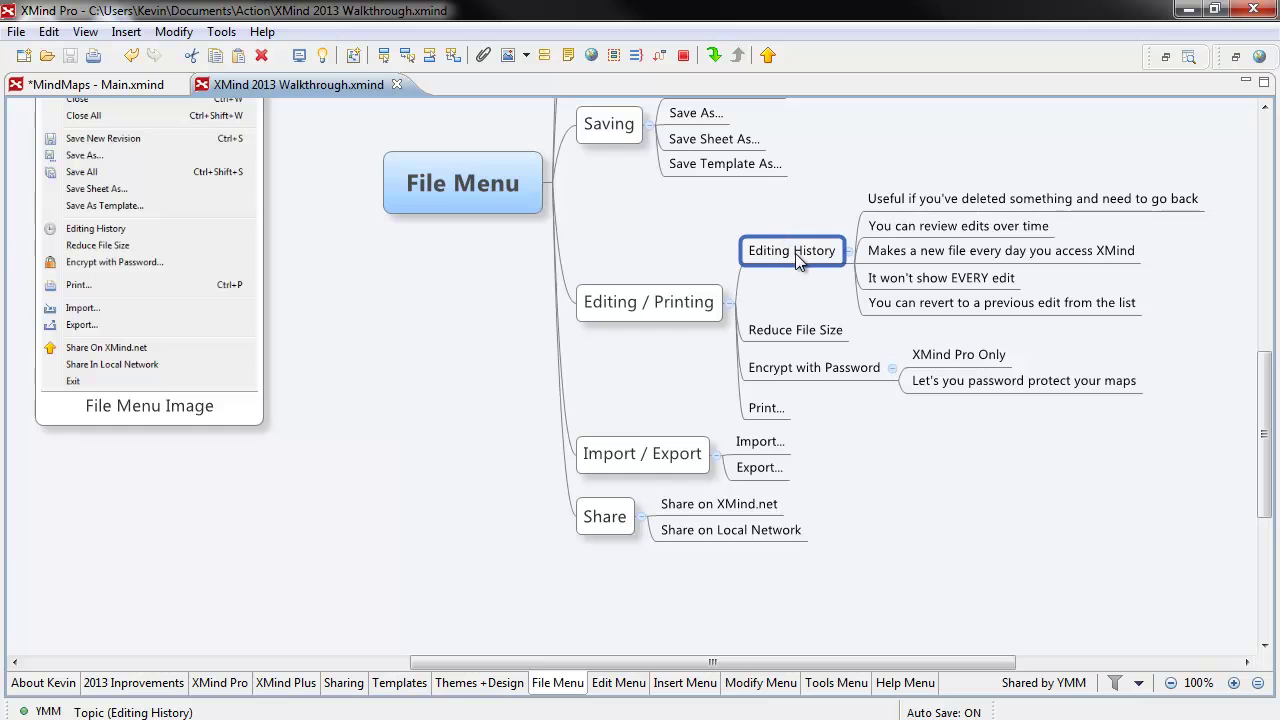
Review the Reduce File Size, Encrypt with Password and Print topics alongside the matching File commands
{"action": "left_click", "coordinate": [822, 339]}
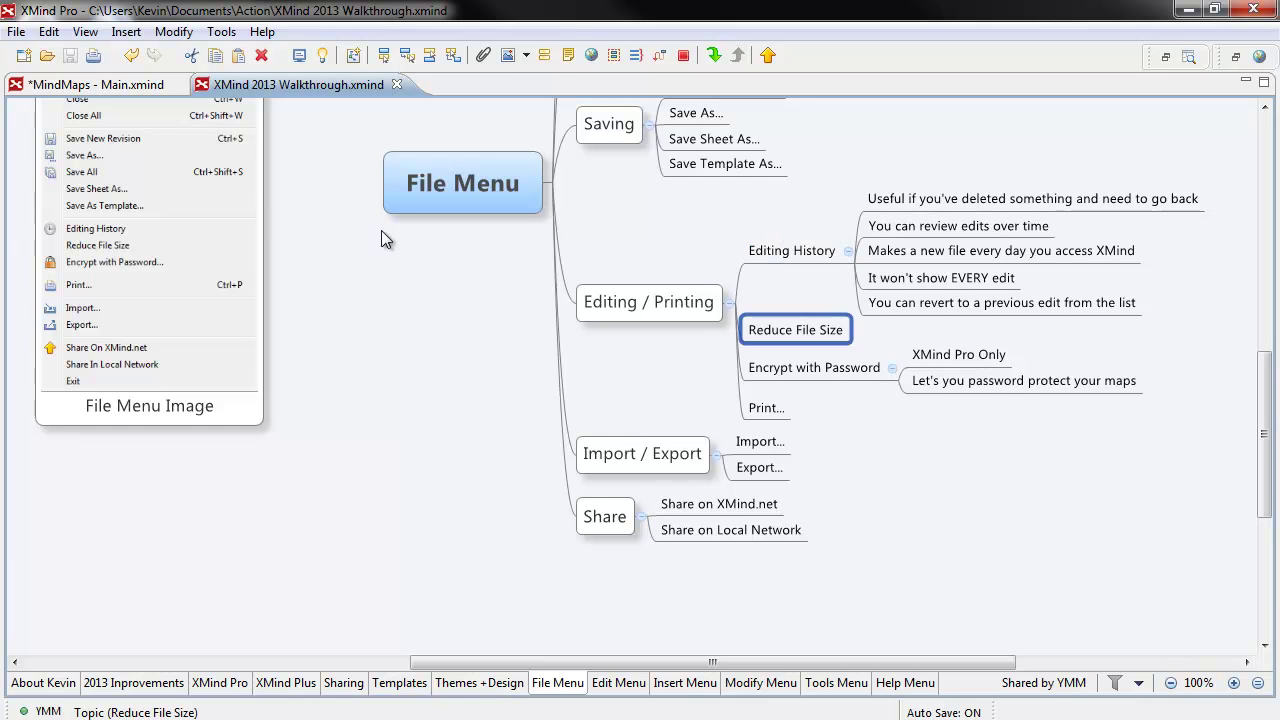
{"action": "left_click", "coordinate": [16, 33]}
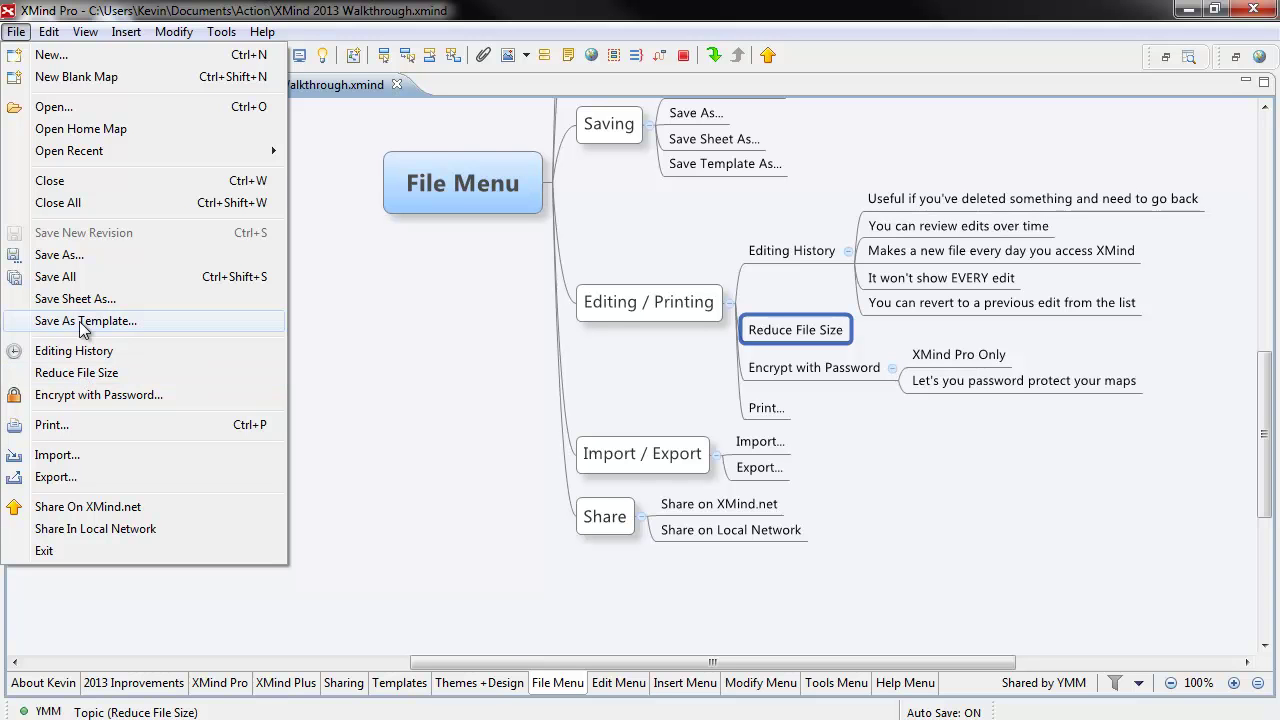
{"action": "left_click", "coordinate": [794, 377]}
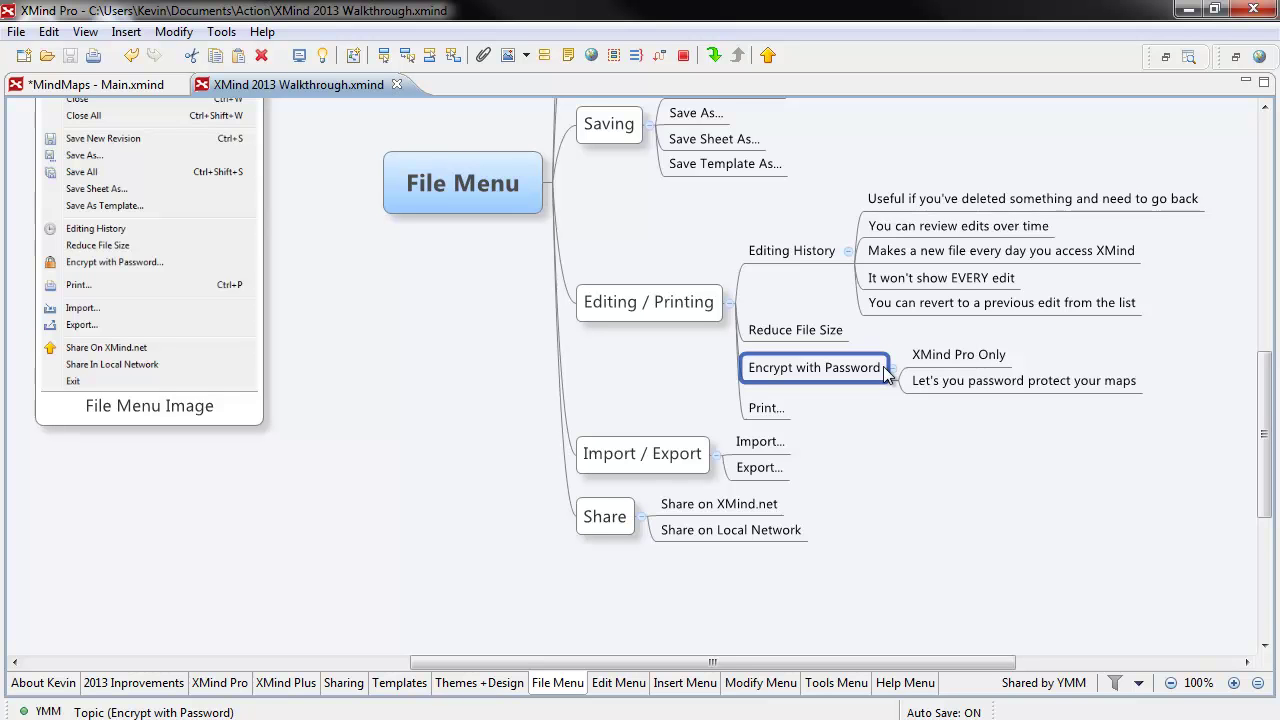
{"action": "left_click", "coordinate": [758, 410]}
Select the Import / Export topic, examine the available import sources in the Import dialog, and cancel it
{"action": "left_click", "coordinate": [690, 452]}
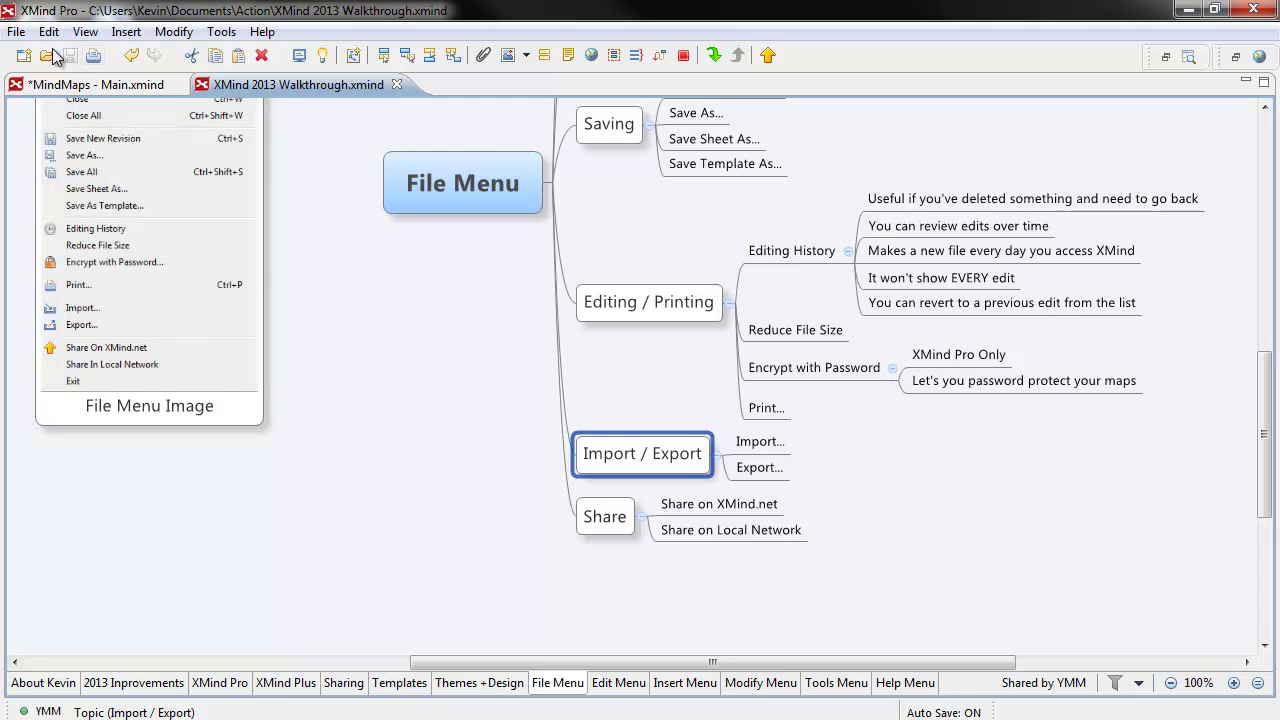
{"action": "left_click", "coordinate": [16, 31]}
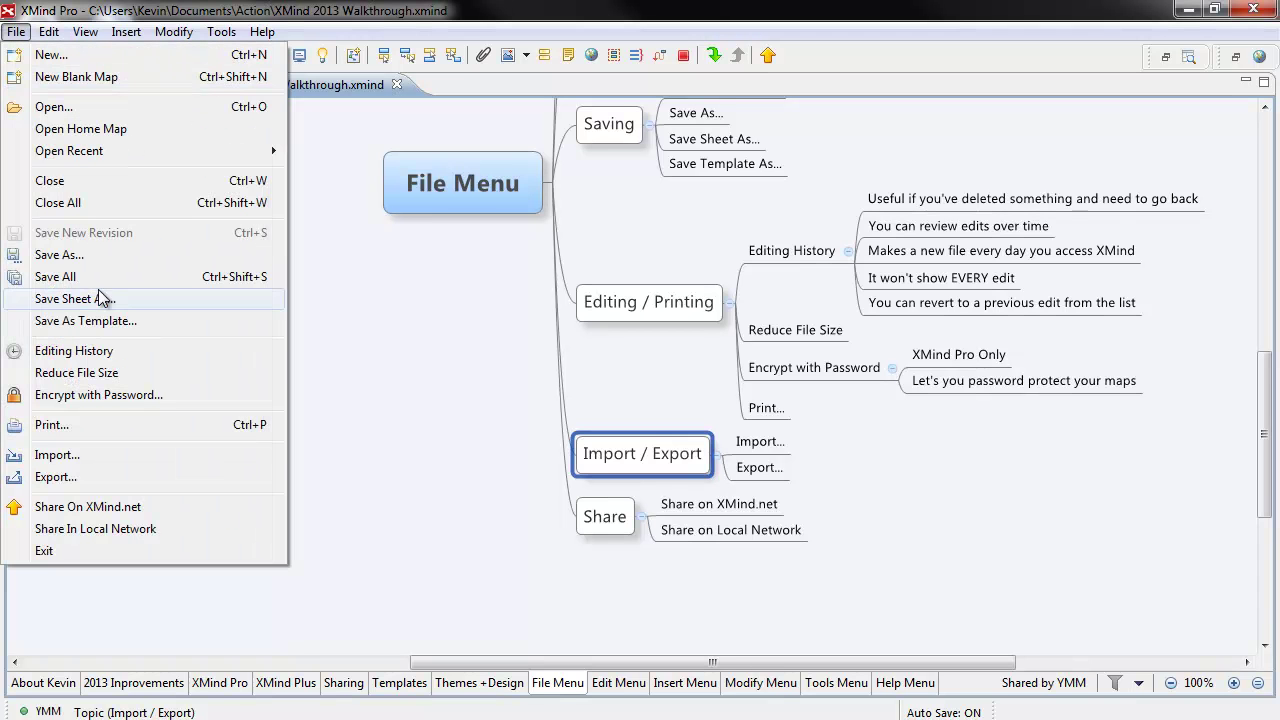
{"action": "left_click", "coordinate": [93, 453]}
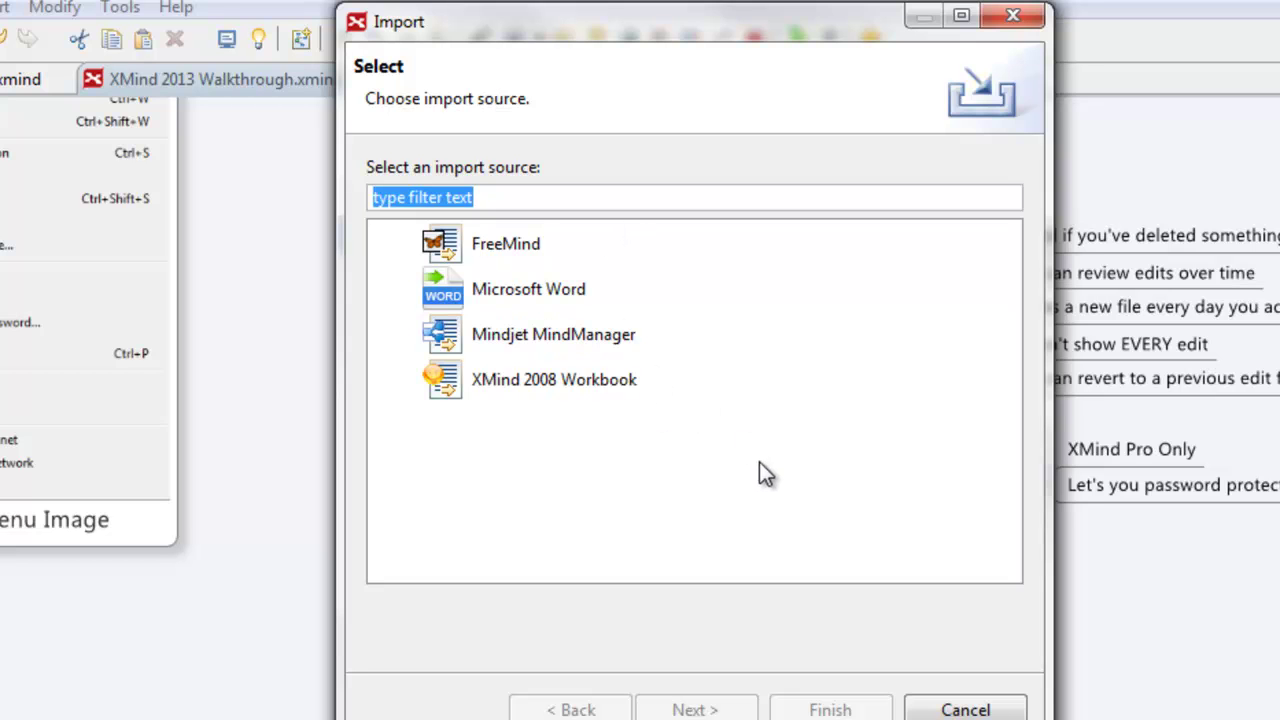
{"action": "left_click", "coordinate": [960, 710]}
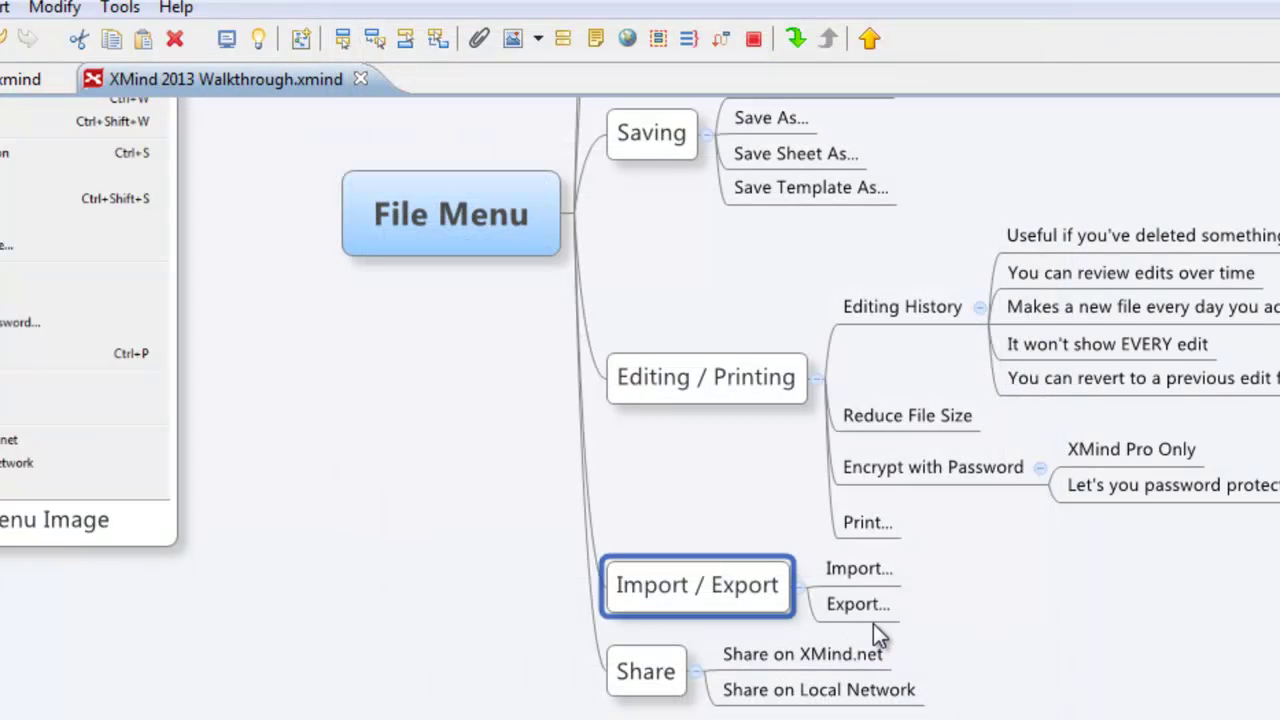
Start exporting the File Menu map and examine the Document formats, including HTML, Microsoft Word and PDF Document
{"action": "left_click", "coordinate": [864, 610]}
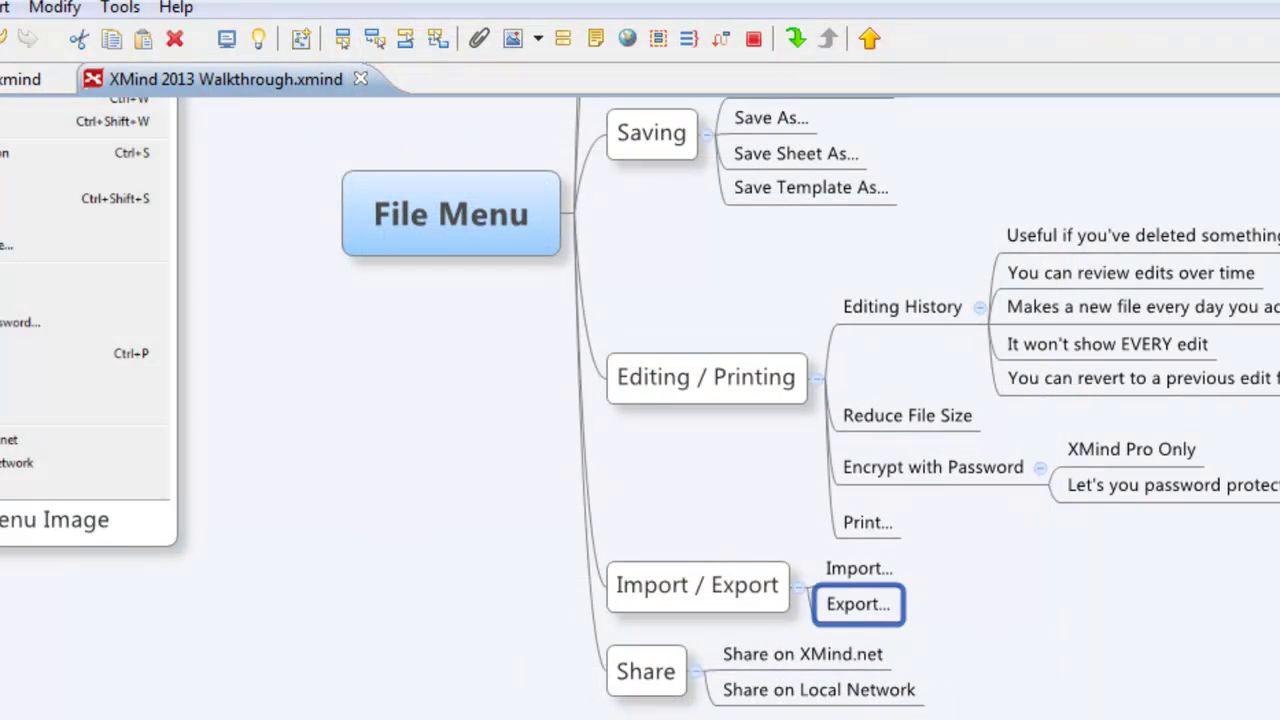
{"action": "left_click", "coordinate": [0, 7]}
{"action": "left_click", "coordinate": [10, 617]}
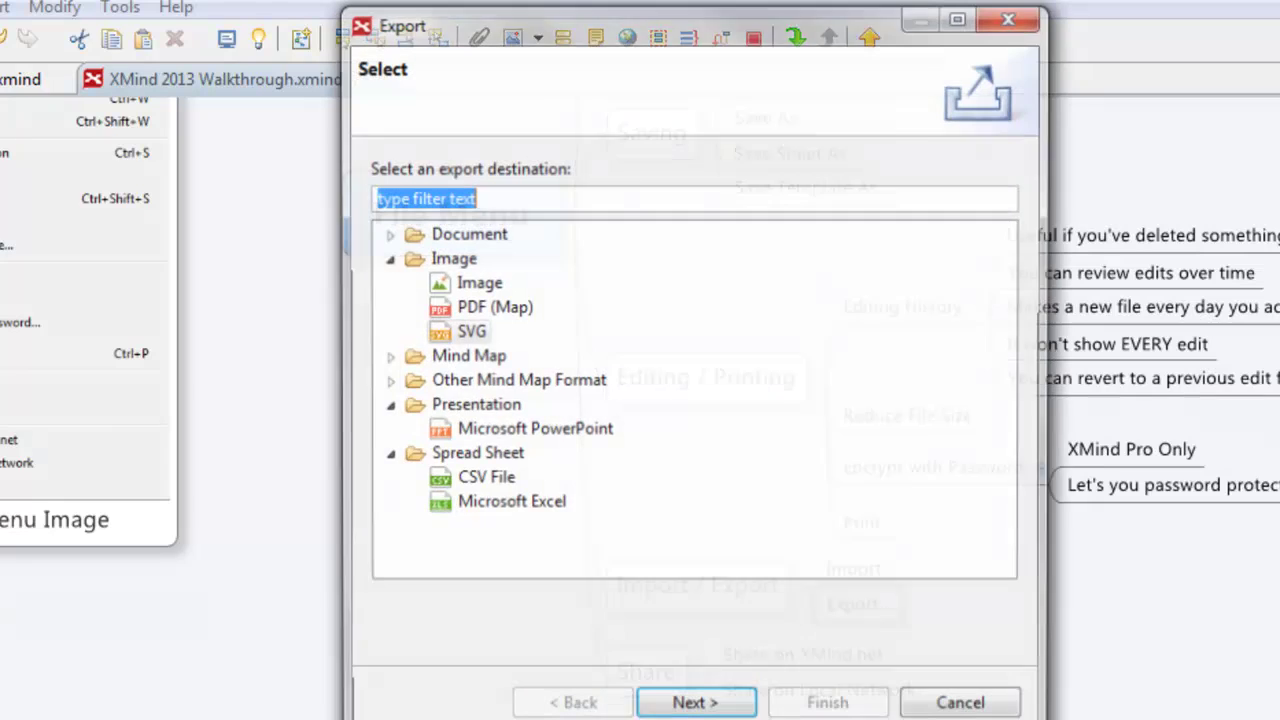
{"action": "left_click", "coordinate": [386, 234]}
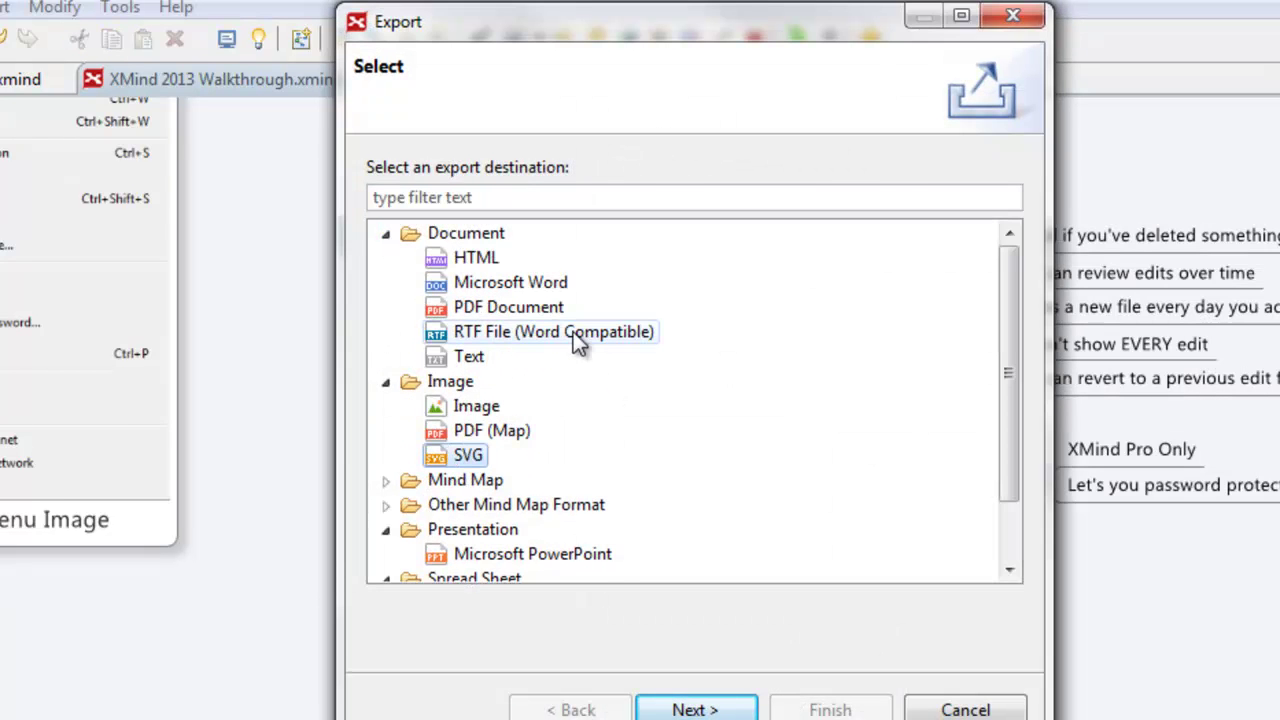
{"action": "left_click", "coordinate": [460, 262]}
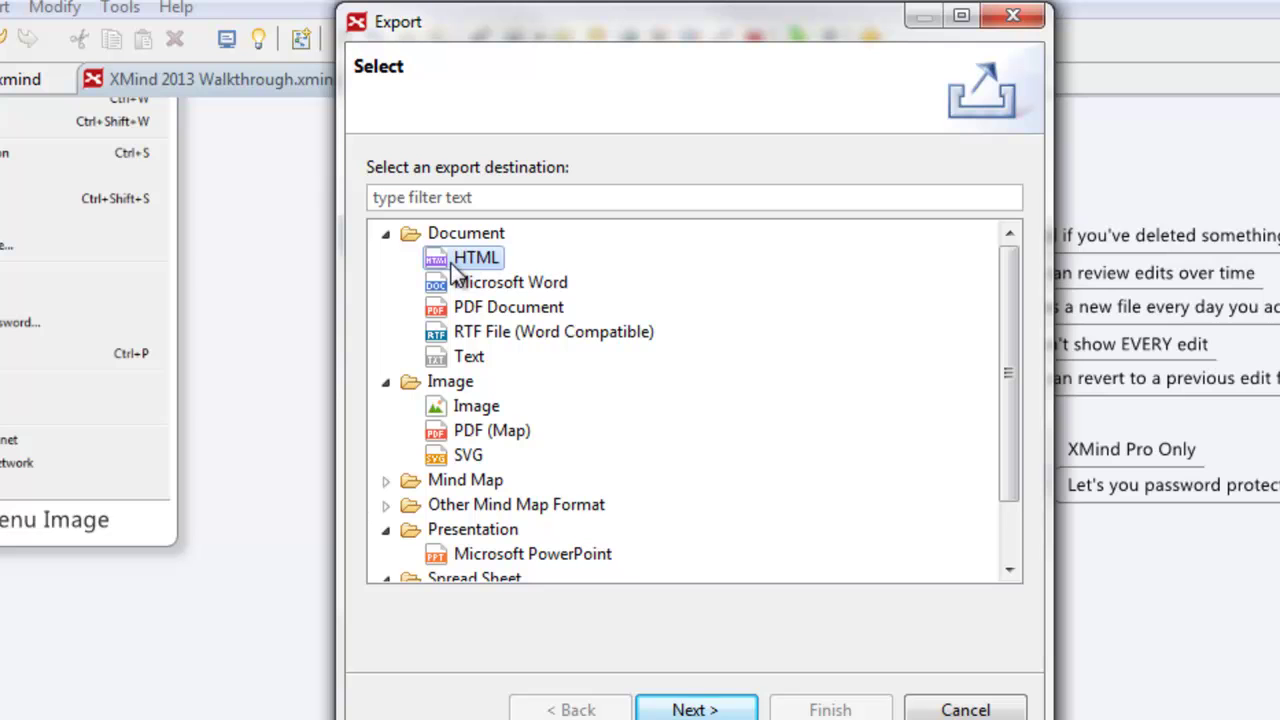
{"action": "left_click", "coordinate": [505, 285]}
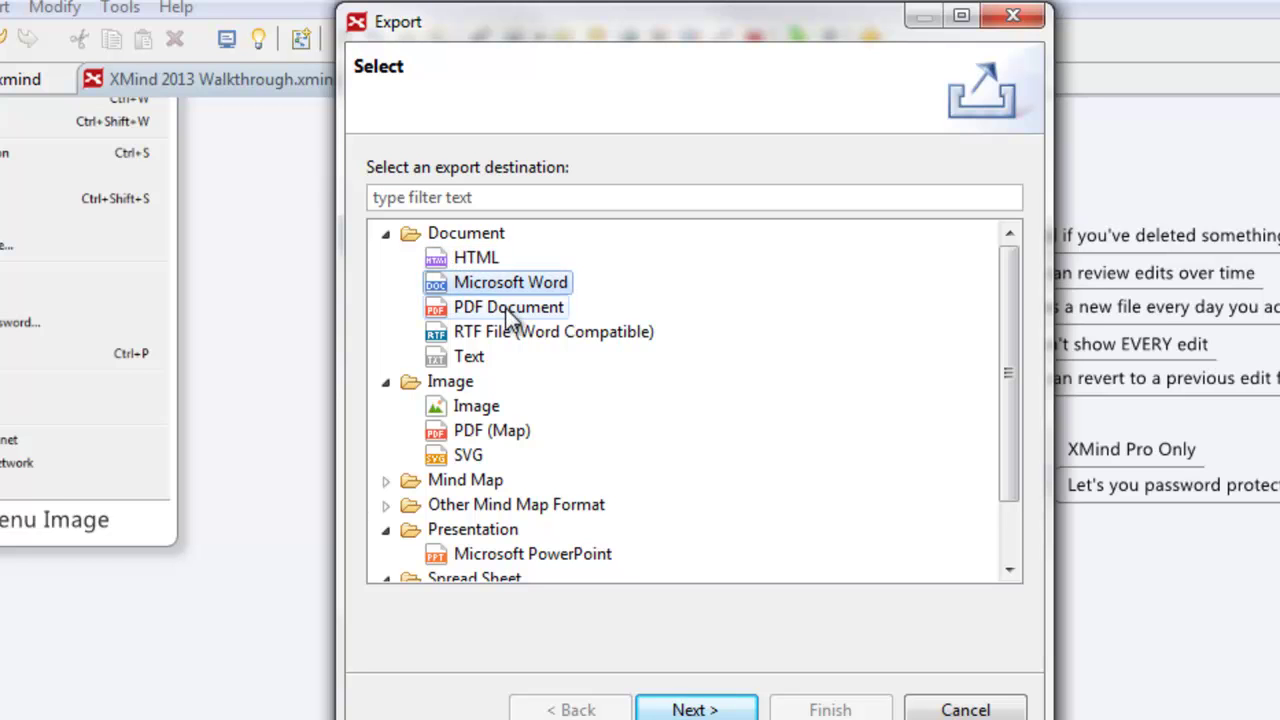
{"action": "left_click", "coordinate": [507, 310]}
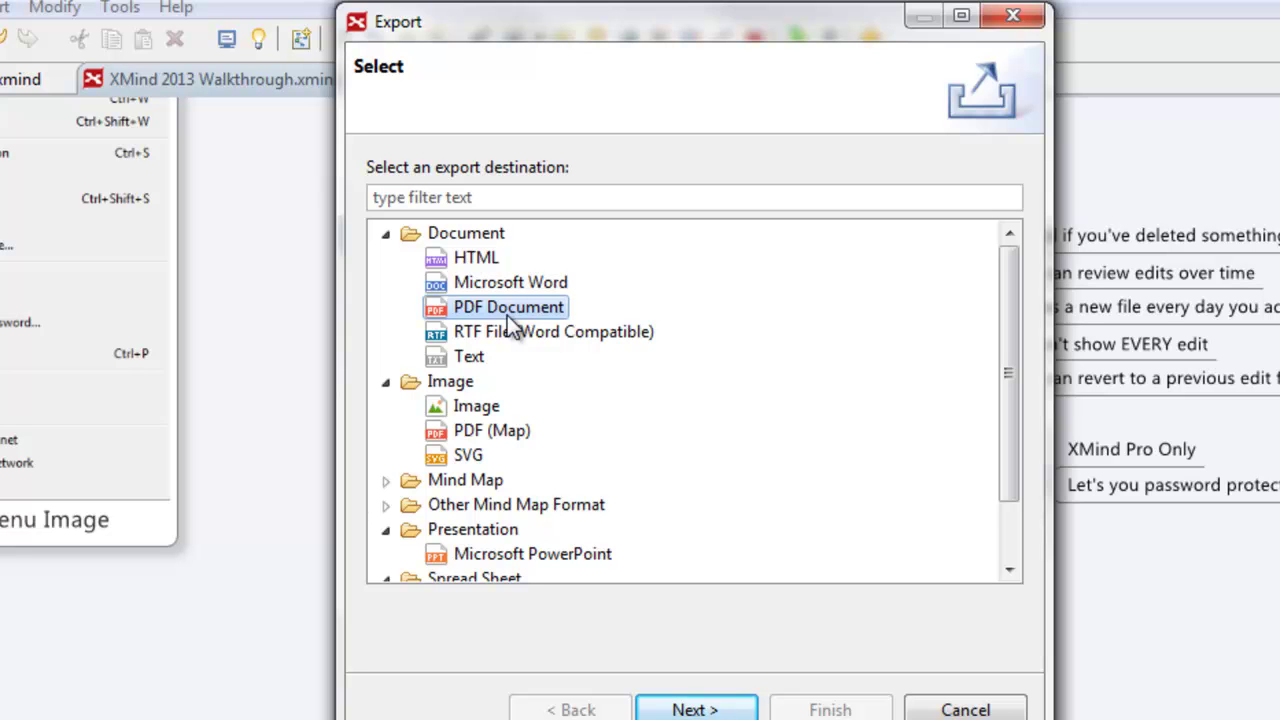
Collapse the Document export group and examine the Image formats, including SVG
{"action": "left_click", "coordinate": [386, 234]}
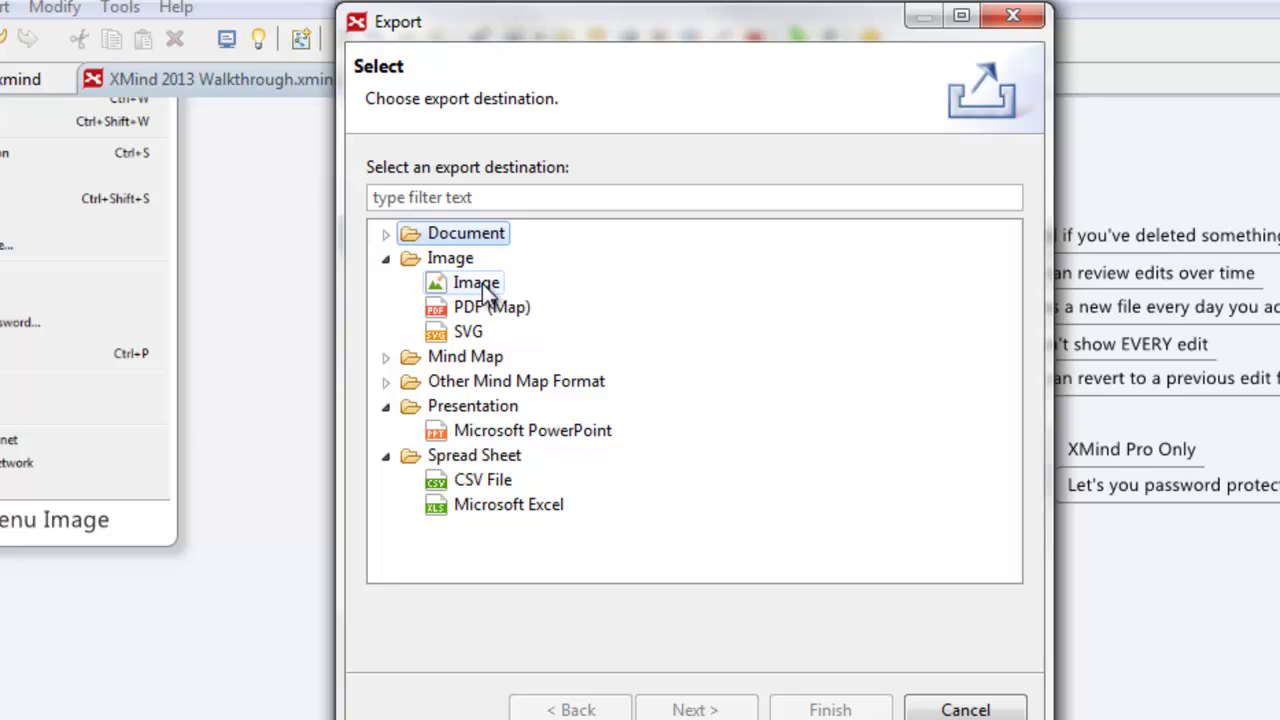
{"action": "left_click", "coordinate": [479, 332]}
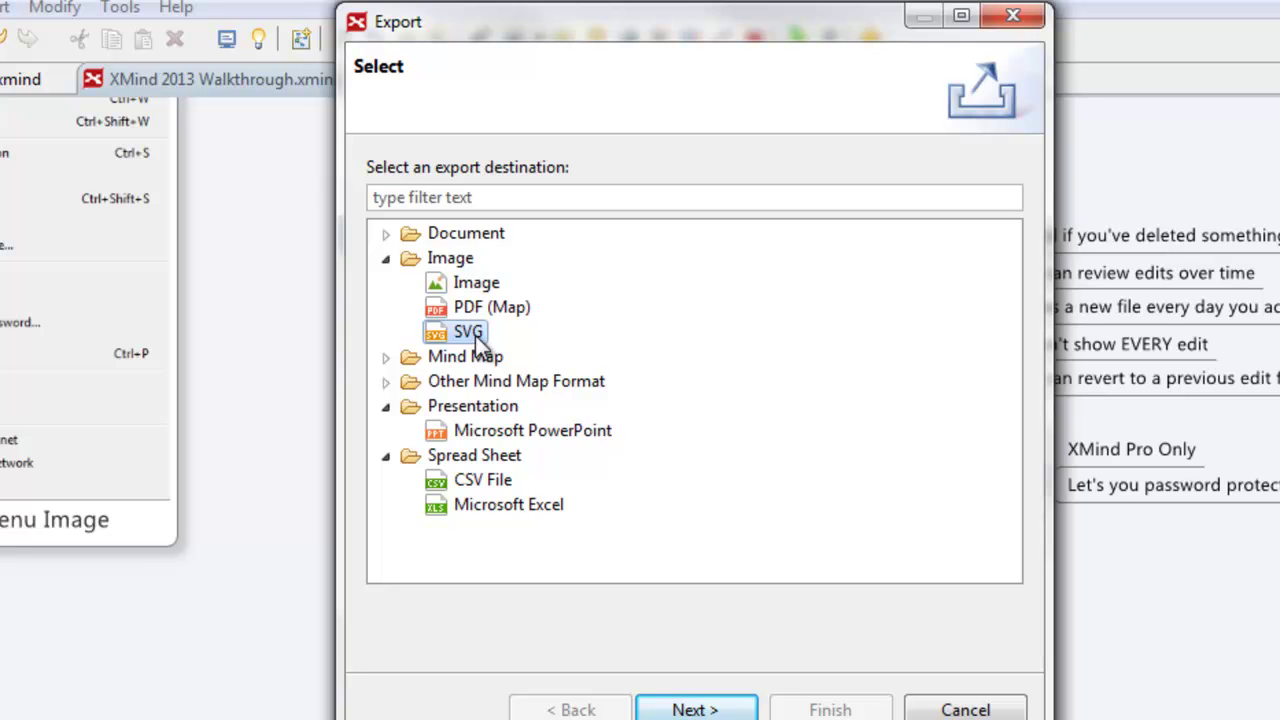
{"action": "left_click", "coordinate": [387, 259]}
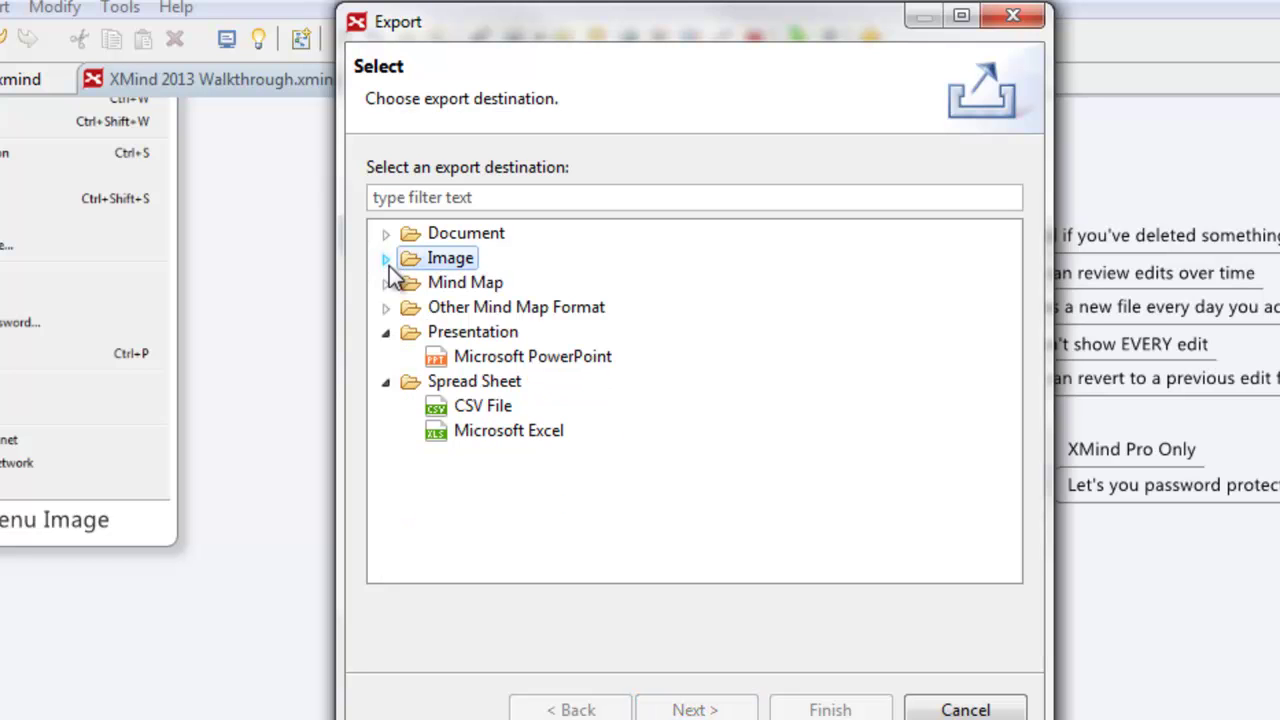
Expand the Mind Map export group and look through its PowerPoint and Word formats for 97-2003 and 2007-2010
{"action": "left_click", "coordinate": [387, 283]}
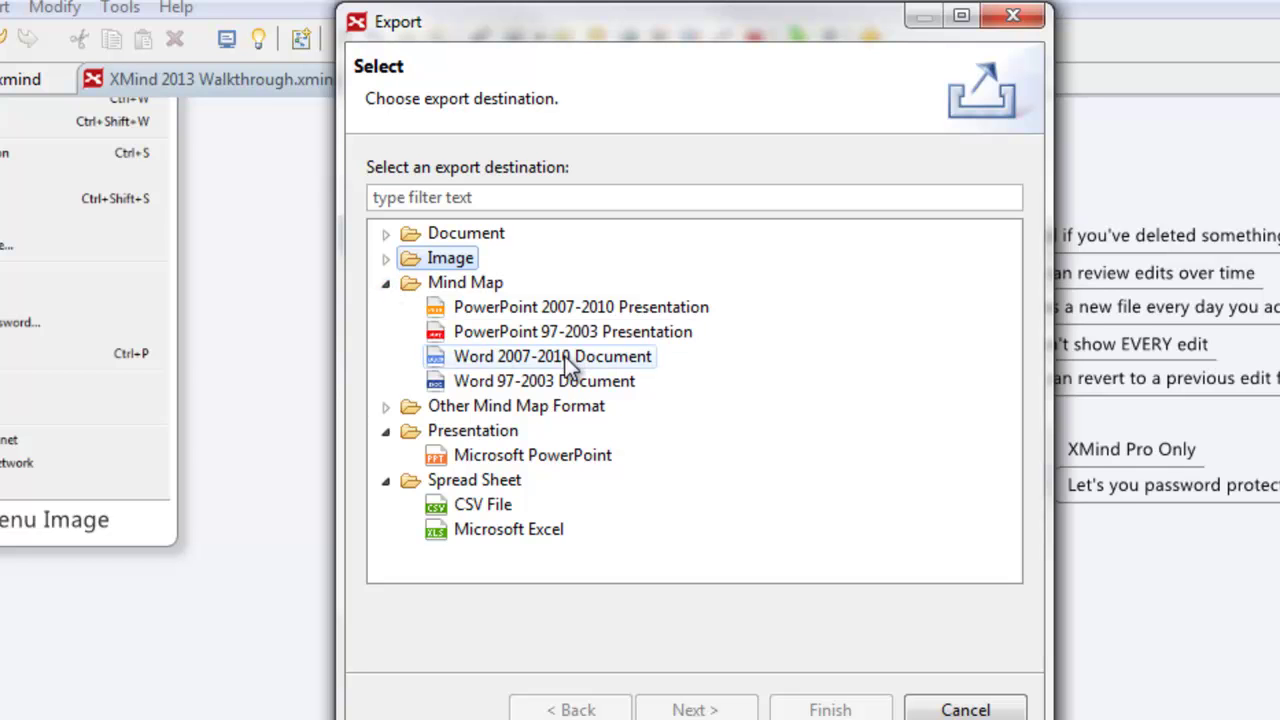
{"action": "left_click", "coordinate": [545, 381]}
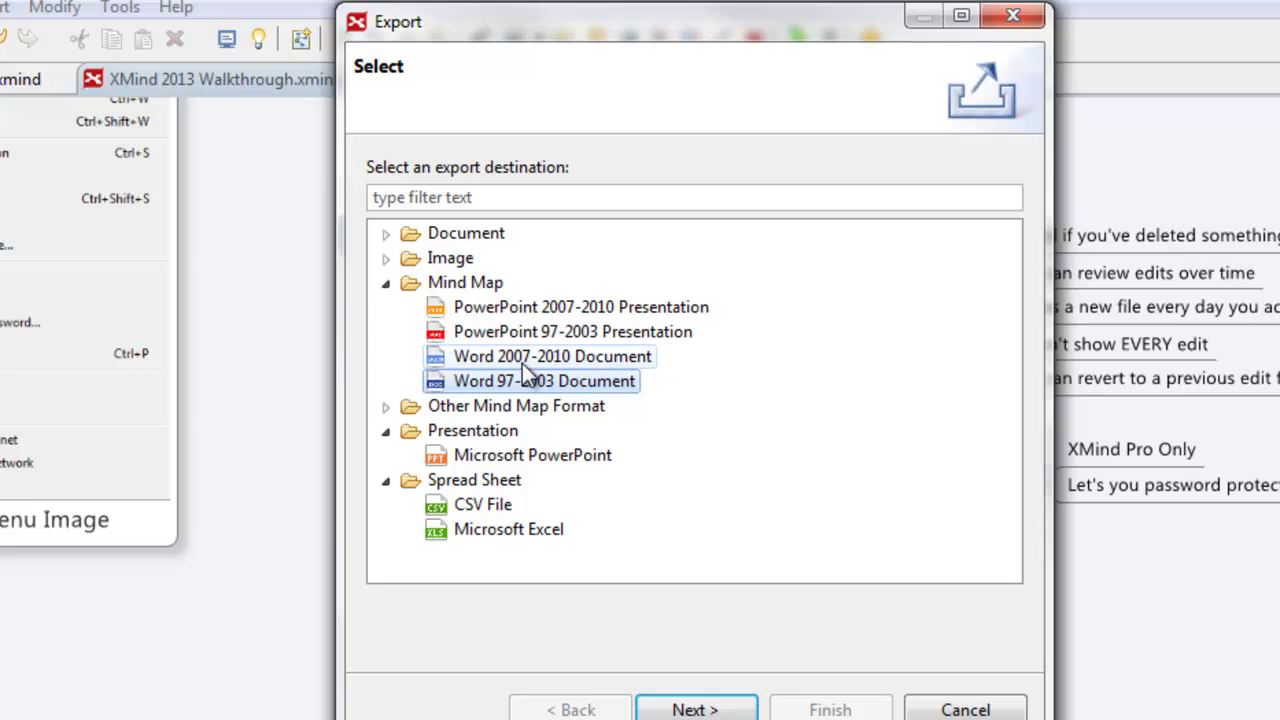
{"action": "left_click", "coordinate": [515, 358]}
{"action": "left_click", "coordinate": [512, 331]}
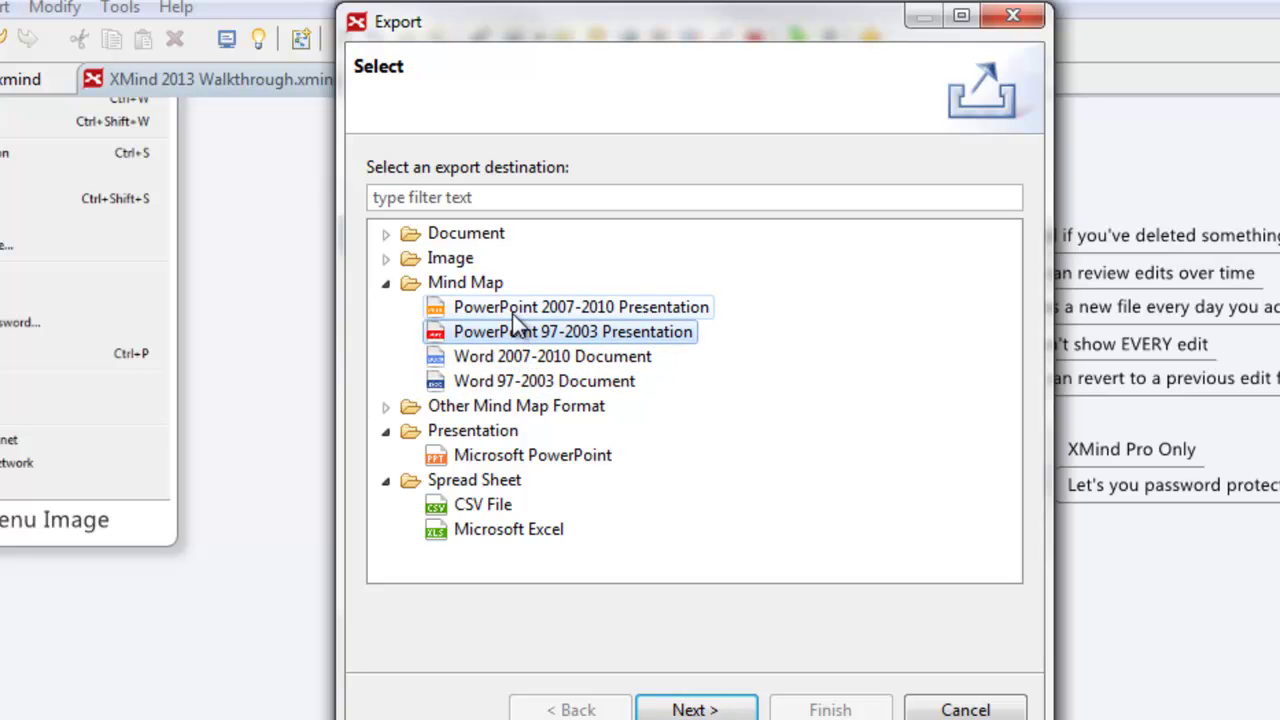
{"action": "left_click", "coordinate": [512, 310]}
{"action": "left_click", "coordinate": [515, 382]}
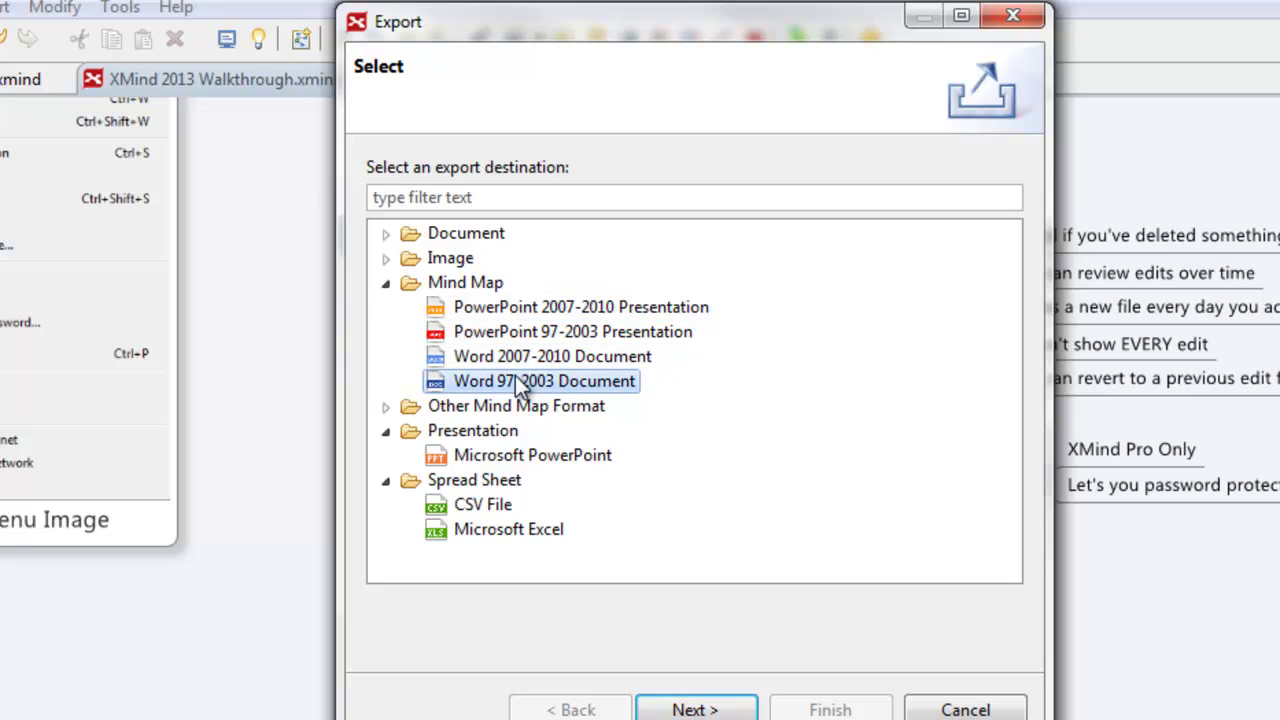
Examine the Other Mind Map Format, Presentation and Spread Sheet export groups, including Microsoft PowerPoint, CSV File and Microsoft Excel
{"action": "left_click", "coordinate": [387, 284]}
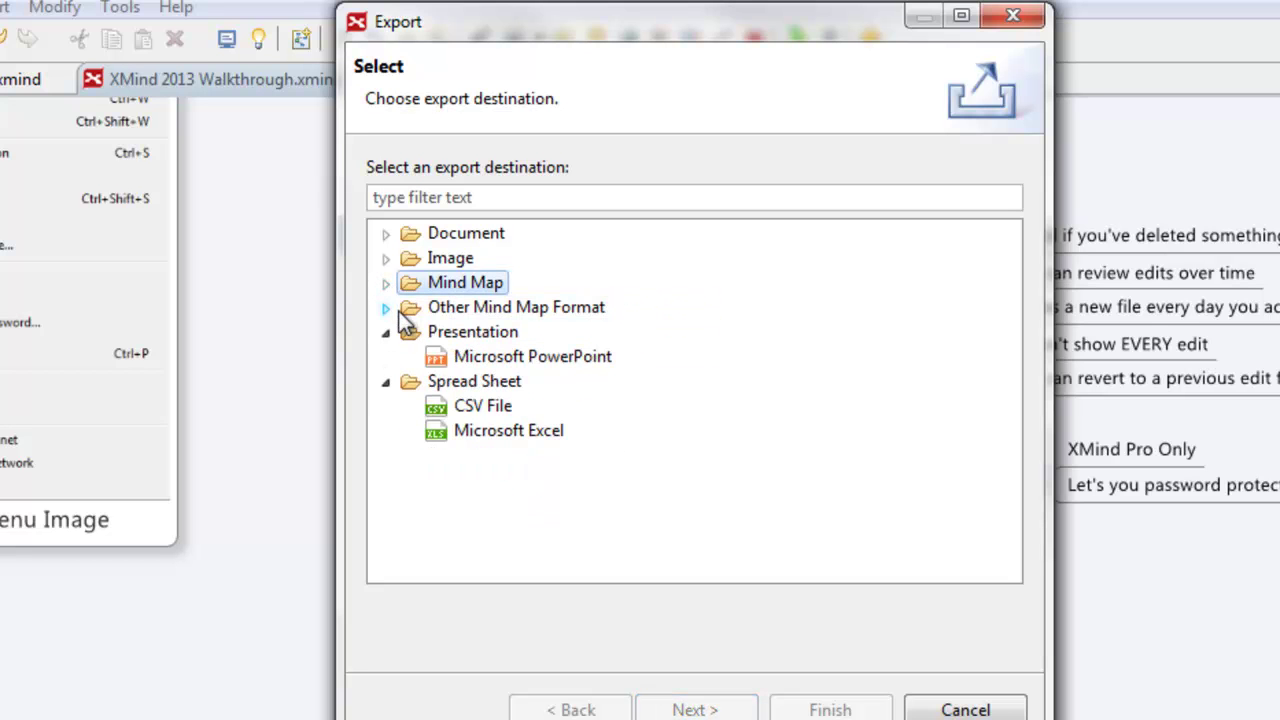
{"action": "left_click", "coordinate": [387, 308]}
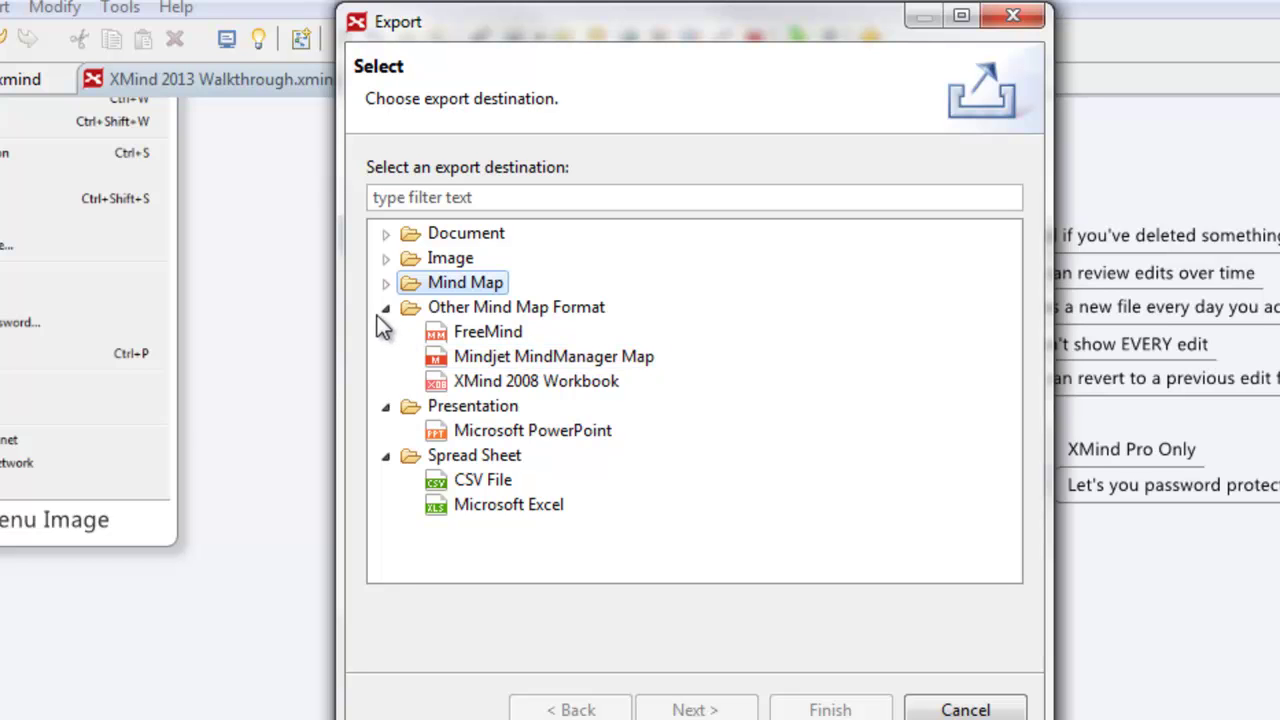
{"action": "left_click", "coordinate": [504, 429]}
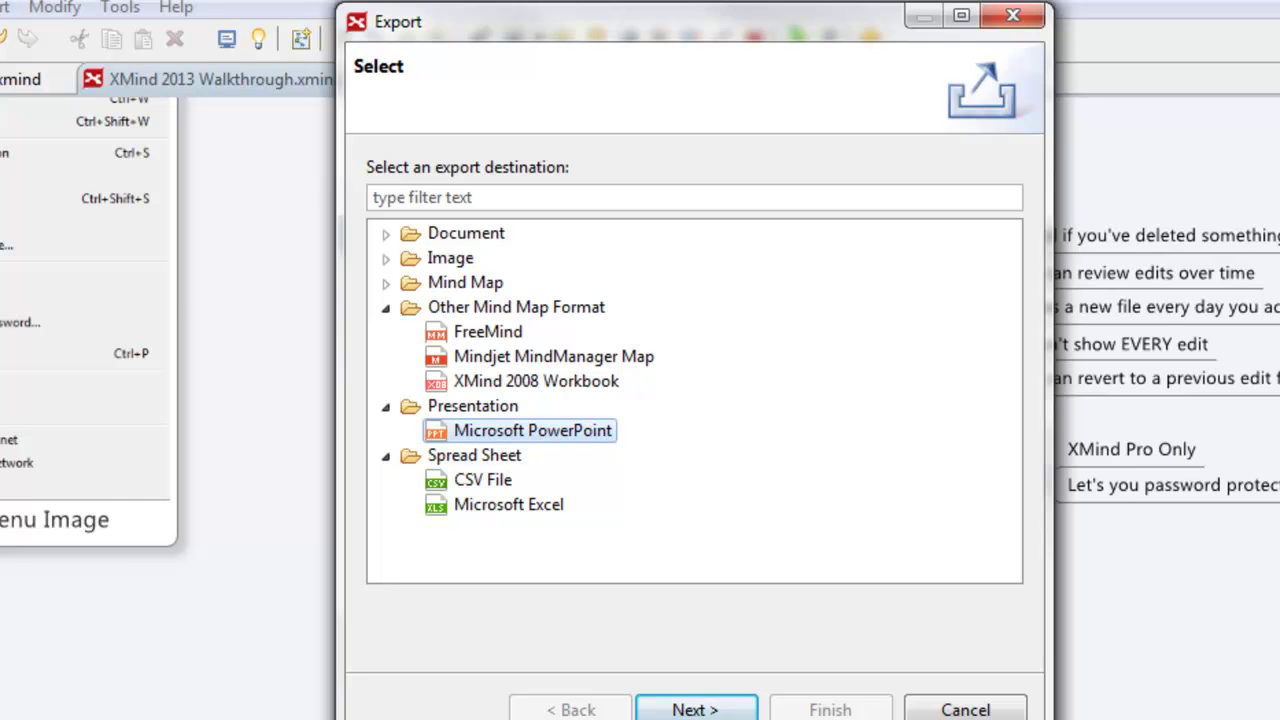
{"action": "left_click", "coordinate": [447, 488]}
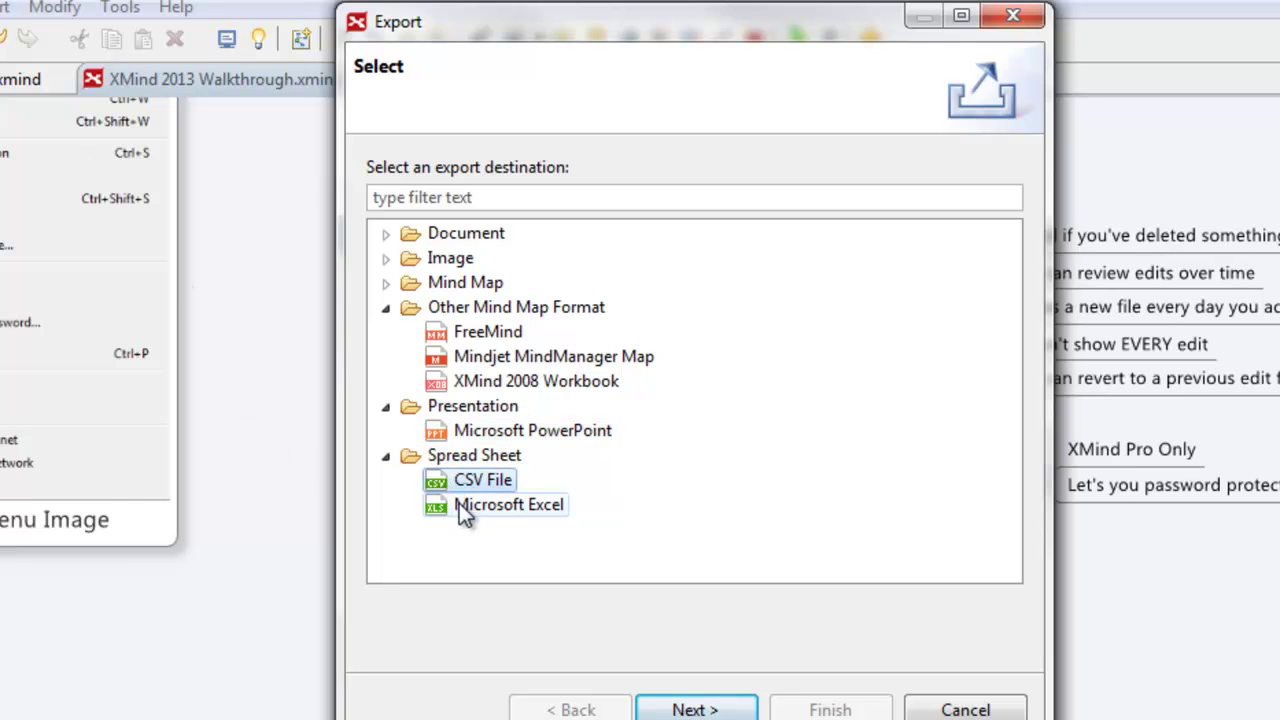
{"action": "left_click", "coordinate": [460, 505]}
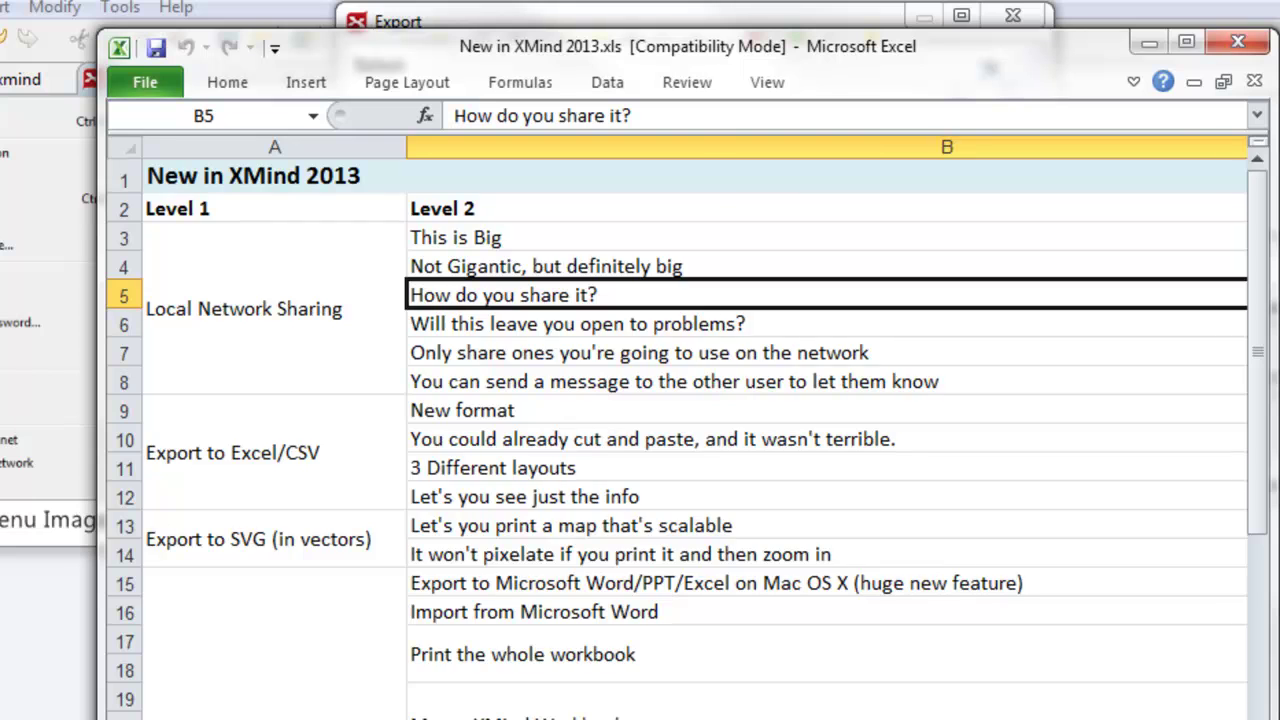
Look across the Level 1 to Level 3 columns of New in XMind 2013.xls in Microsoft Excel, and minimize the workbook
{"action": "scroll", "coordinate": [680, 430], "scroll_direction": "right", "scroll_amount": 3}
{"action": "scroll", "coordinate": [680, 430], "scroll_direction": "left", "scroll_amount": 2}
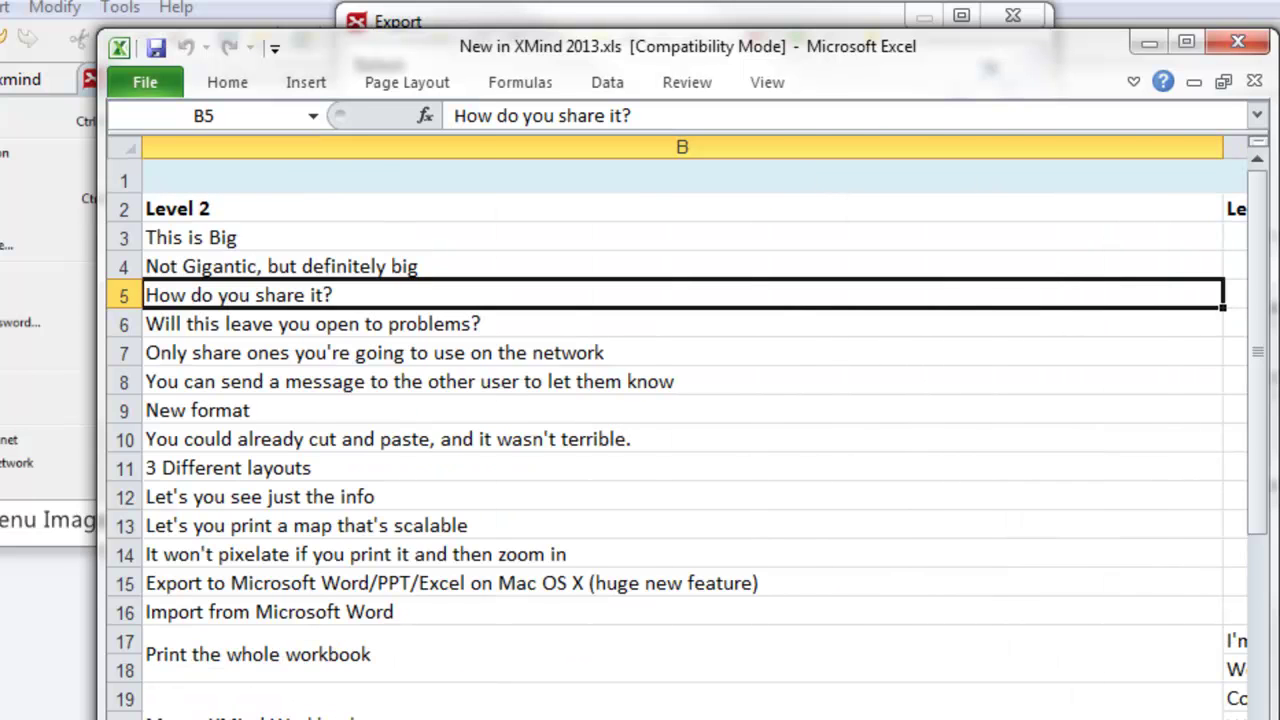
{"action": "scroll", "coordinate": [680, 430], "scroll_direction": "right", "scroll_amount": 1}
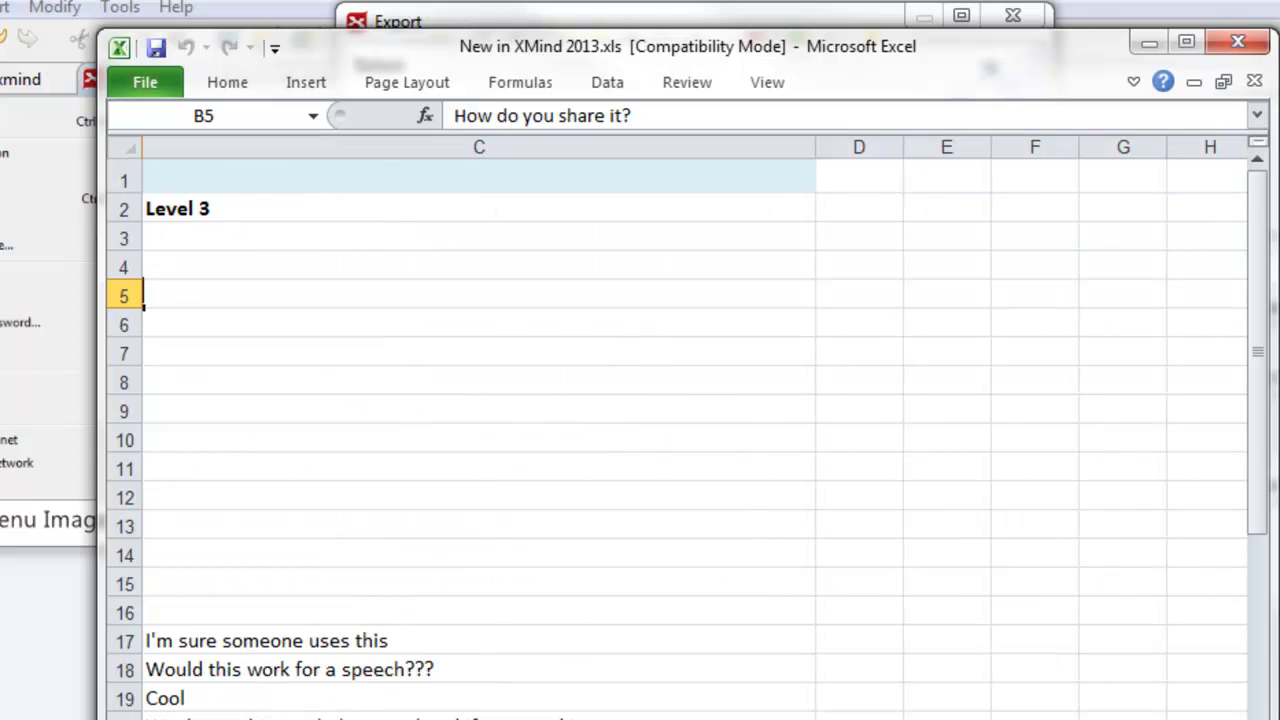
{"action": "scroll", "coordinate": [647, 409], "scroll_direction": "left", "scroll_amount": 2}
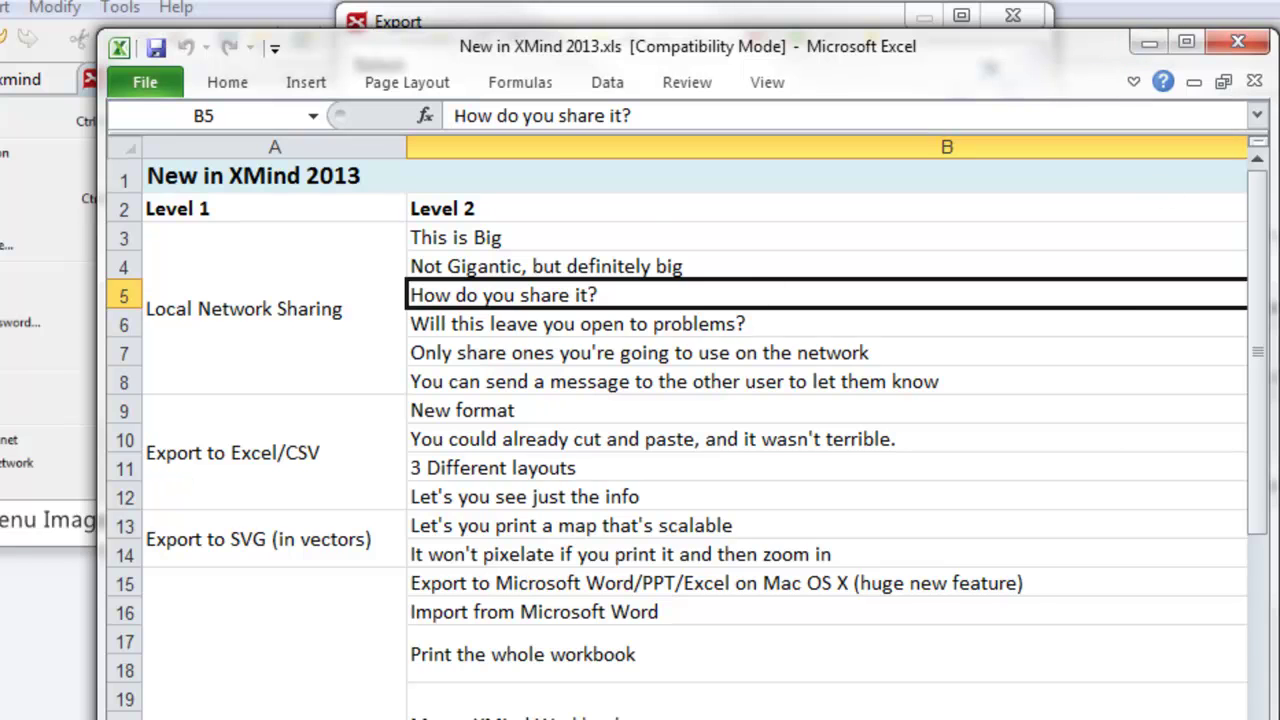
{"action": "left_click", "coordinate": [1150, 44]}
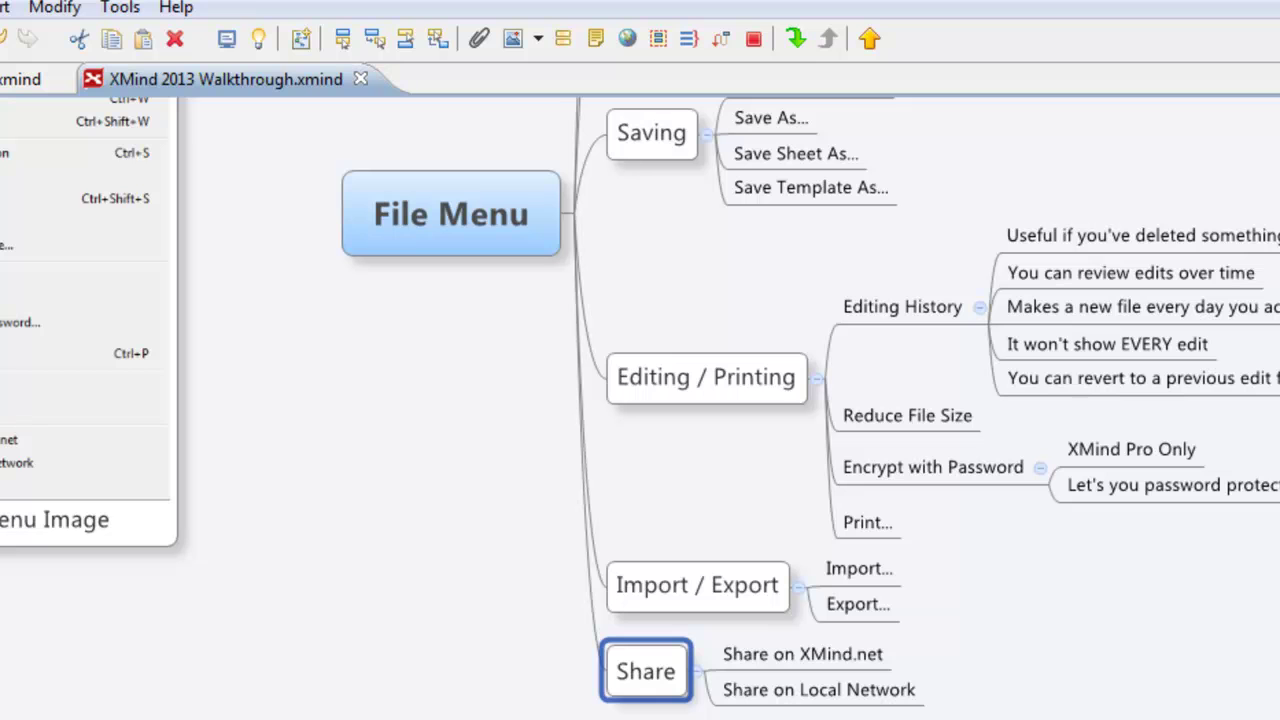
Review the Share on XMind.net and Share on Local Network topics on the File Menu sheet
{"action": "left_click", "coordinate": [812, 645]}
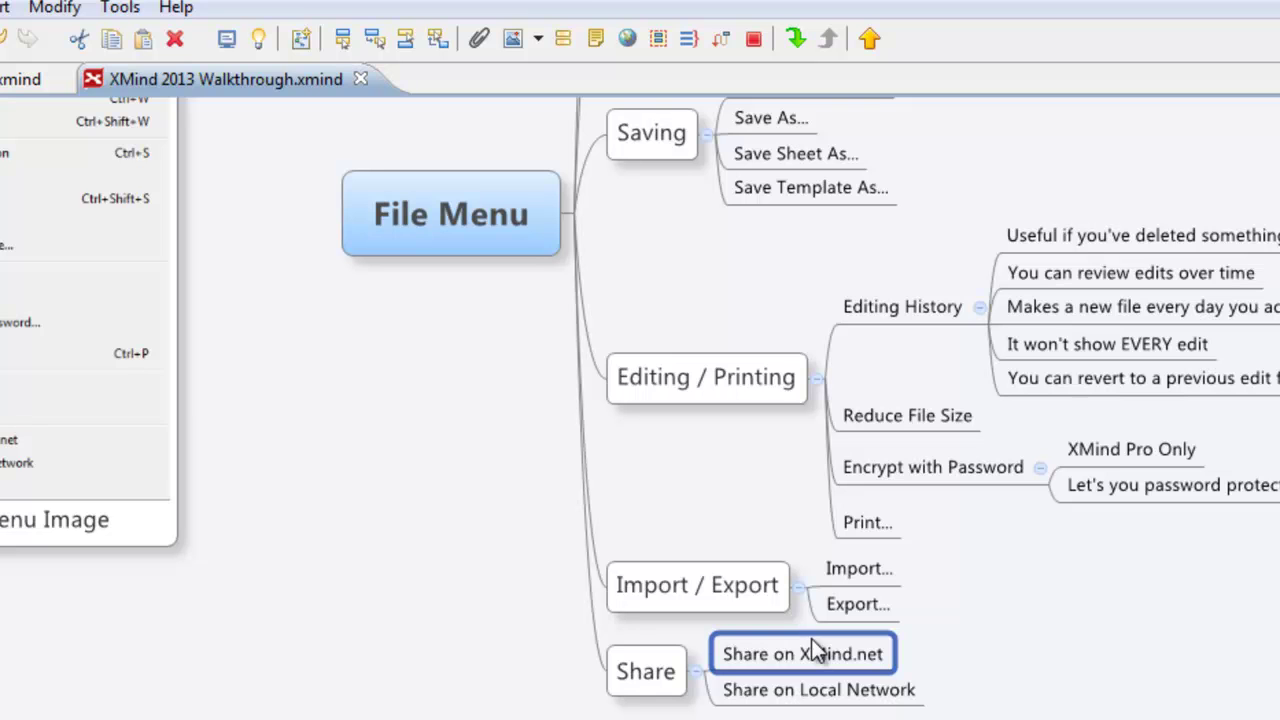
{"action": "left_click", "coordinate": [836, 700]}
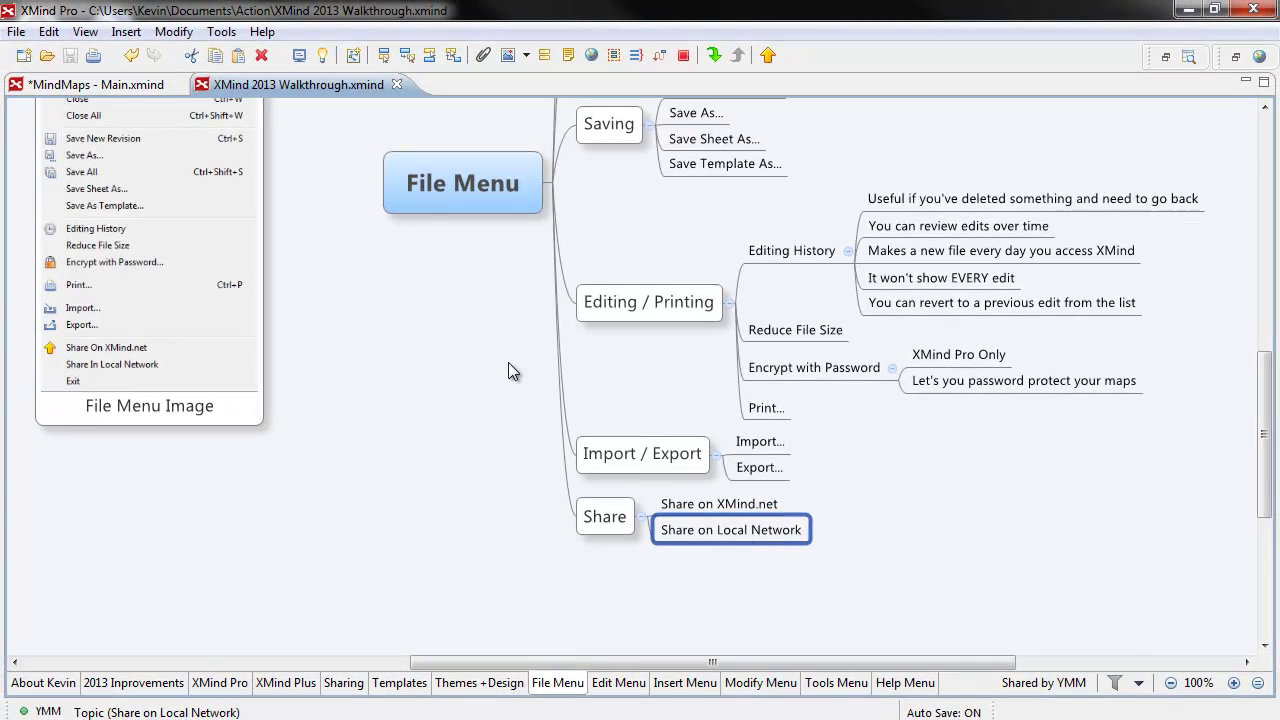
{"action": "scroll", "coordinate": [508, 362], "scroll_direction": "up", "scroll_amount": 3}
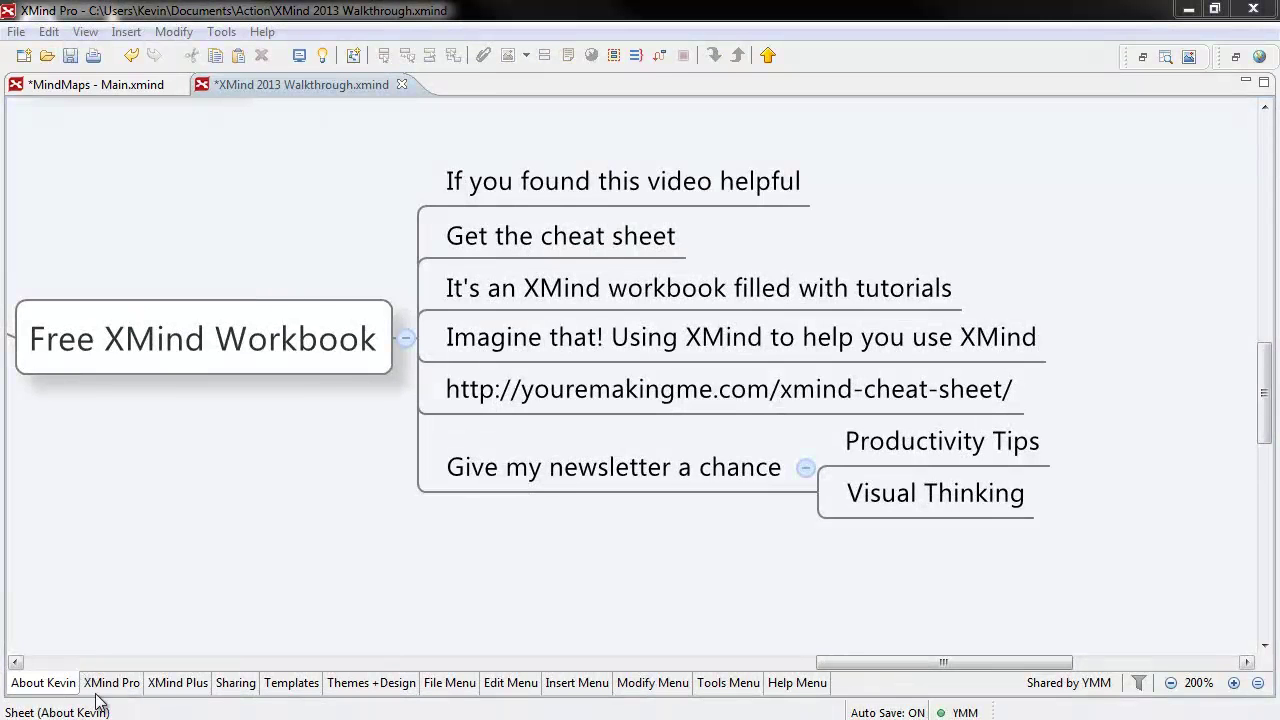
Browse the XMind Plus, File Menu and Edit Menu sheets of the walkthrough workbook
{"action": "left_click", "coordinate": [166, 684]}
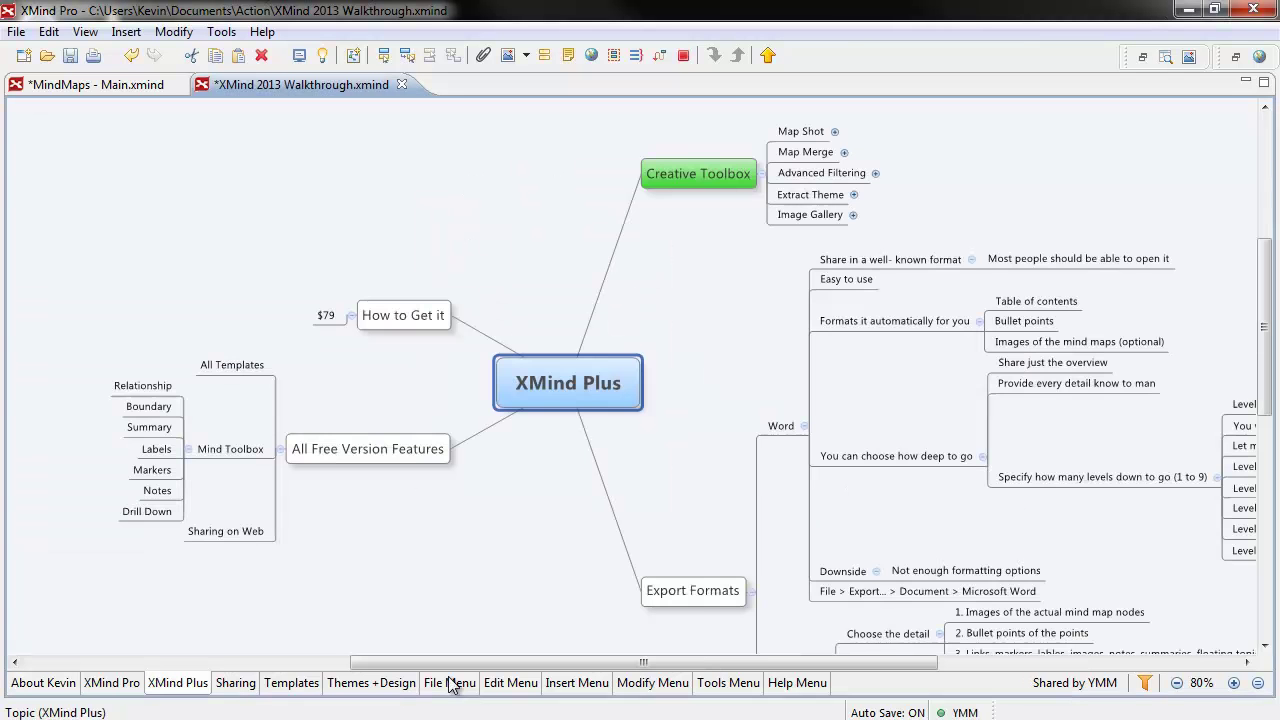
{"action": "left_click", "coordinate": [452, 684]}
{"action": "left_click", "coordinate": [531, 690]}
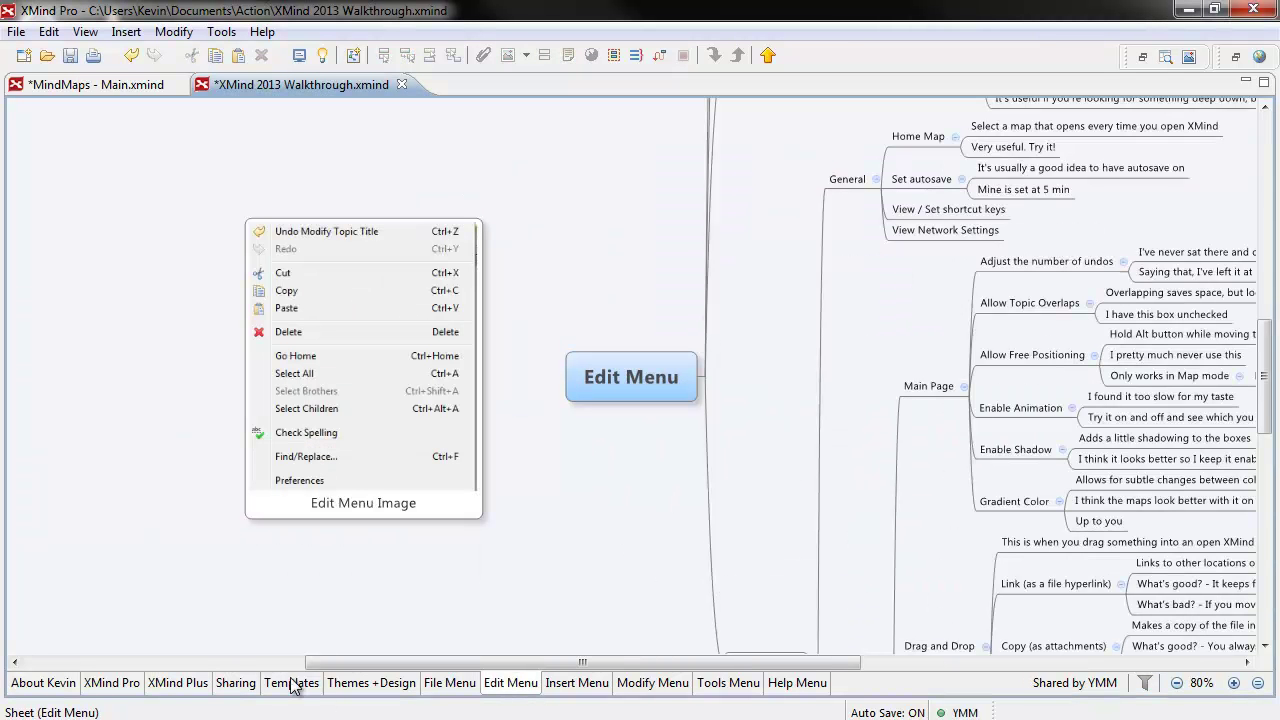
Return to the first sheet and review the cheat sheet link and newsletter topics under Free XMind Workbook
{"action": "left_click", "coordinate": [72, 688]}
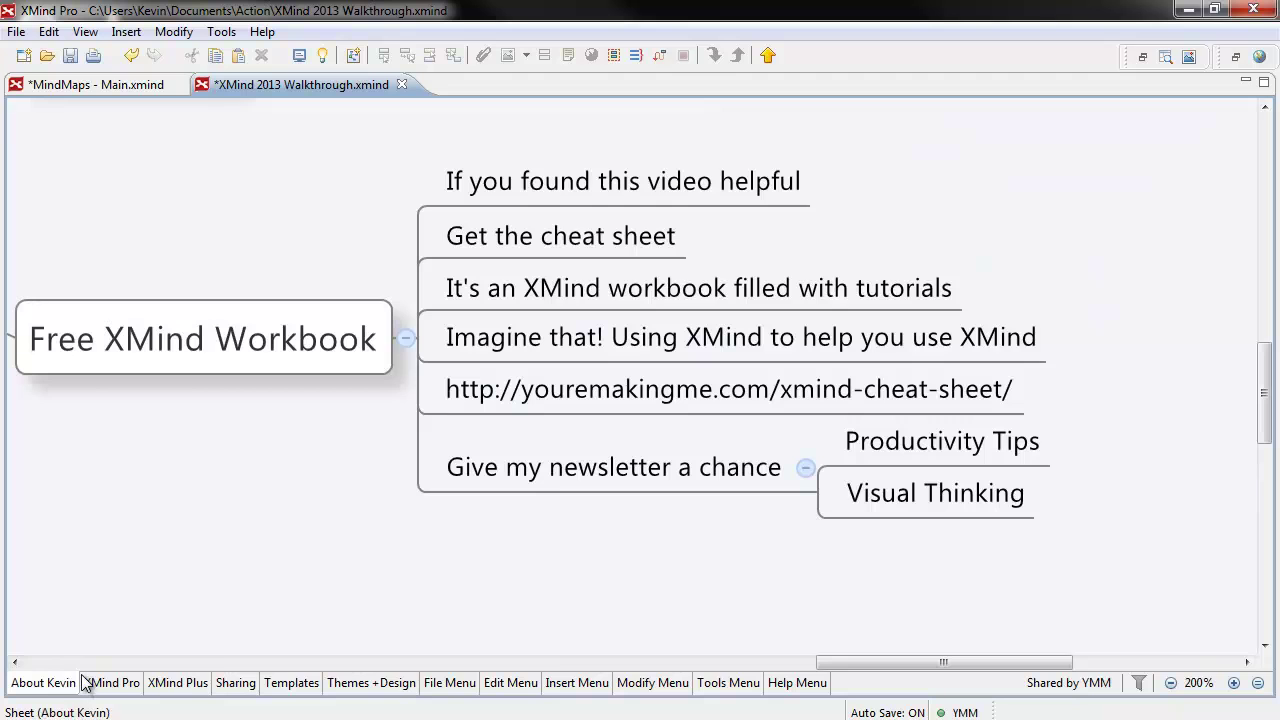
{"action": "mouse_move", "coordinate": [86, 680]}
{"action": "left_click", "coordinate": [566, 400]}
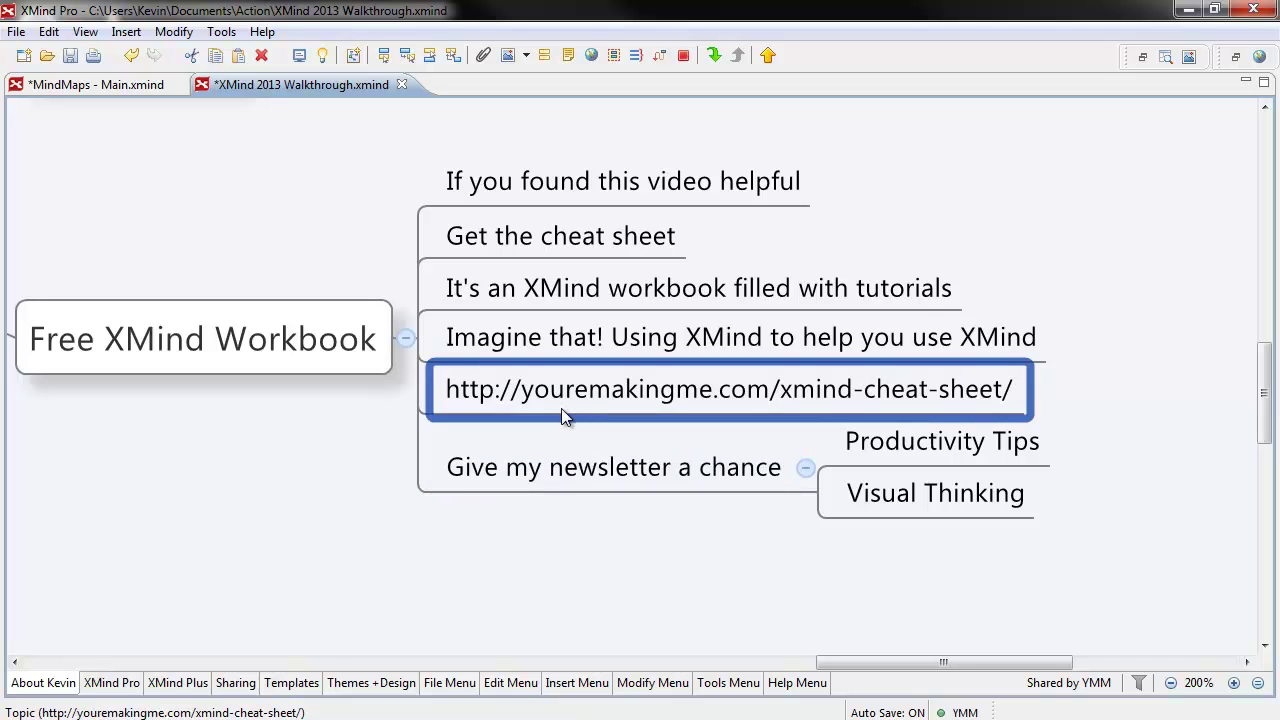
{"action": "left_click", "coordinate": [588, 476]}
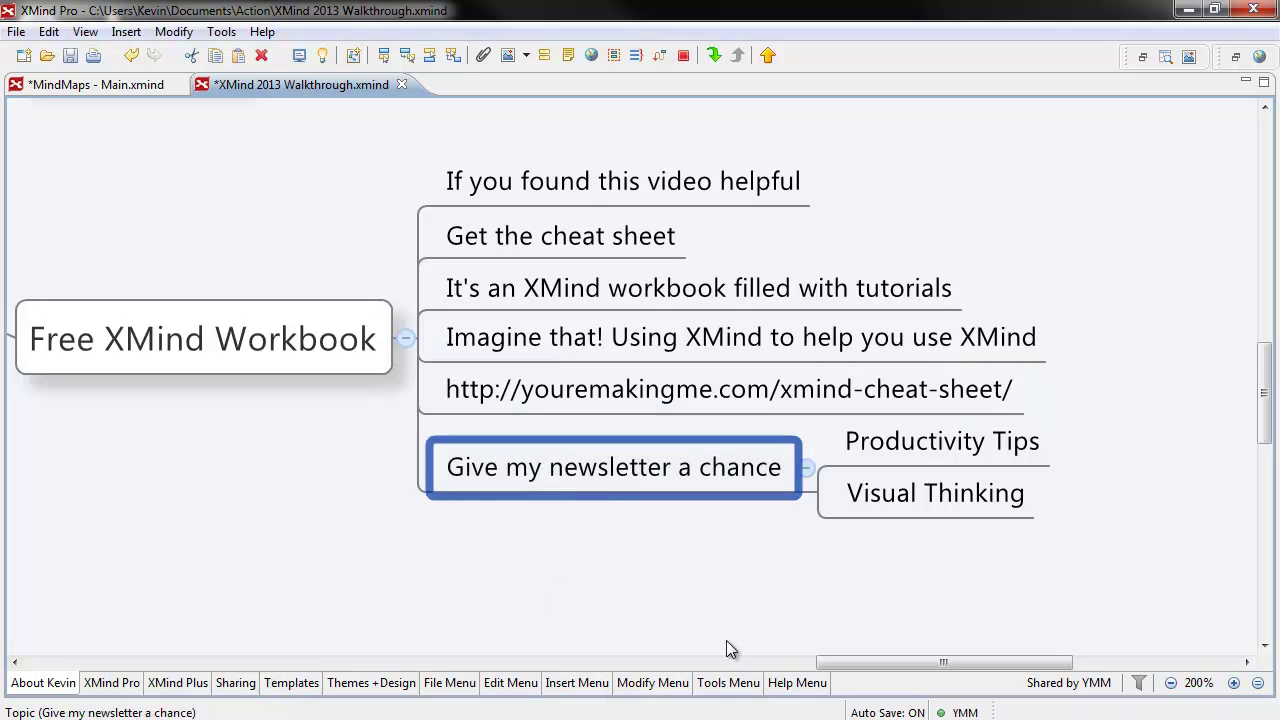